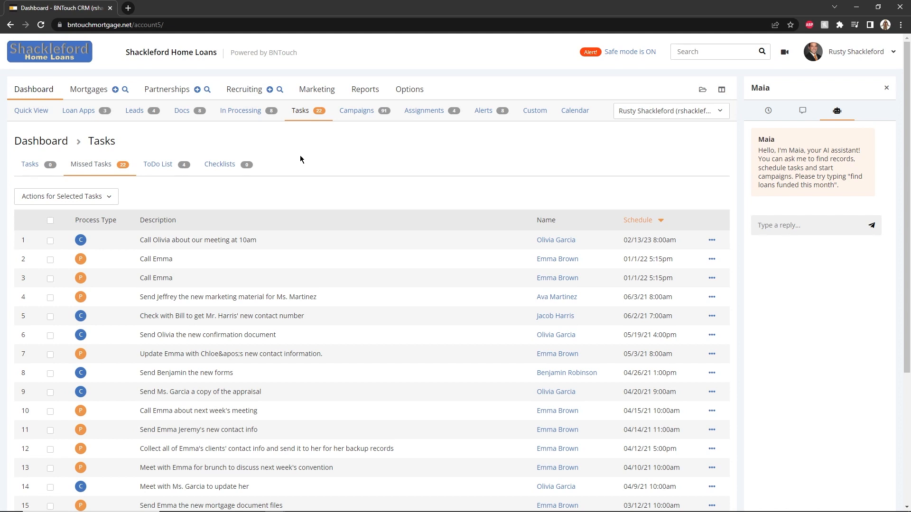
# Step: Run the Quick Setup wizard for the marketing campaign named New Campaign and confirm starting it
pyautogui.click(316, 91)
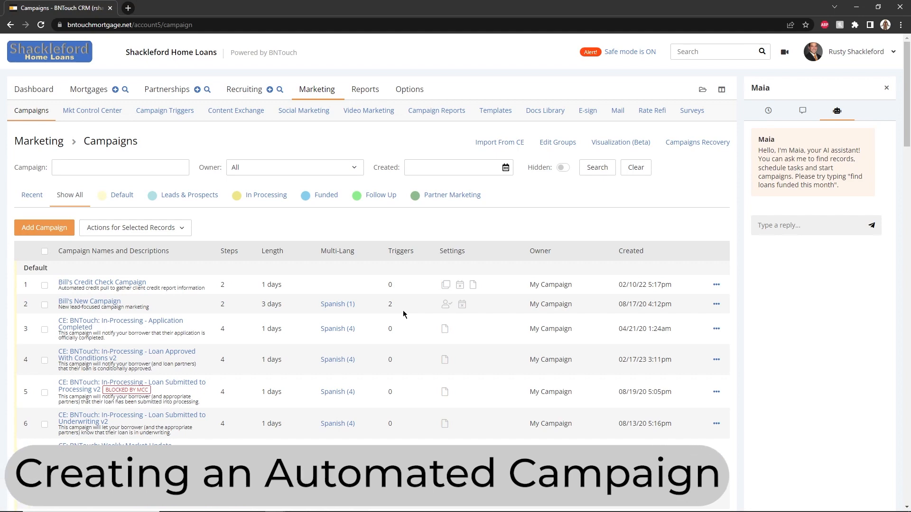
pyautogui.scroll(-9, 406, 308)
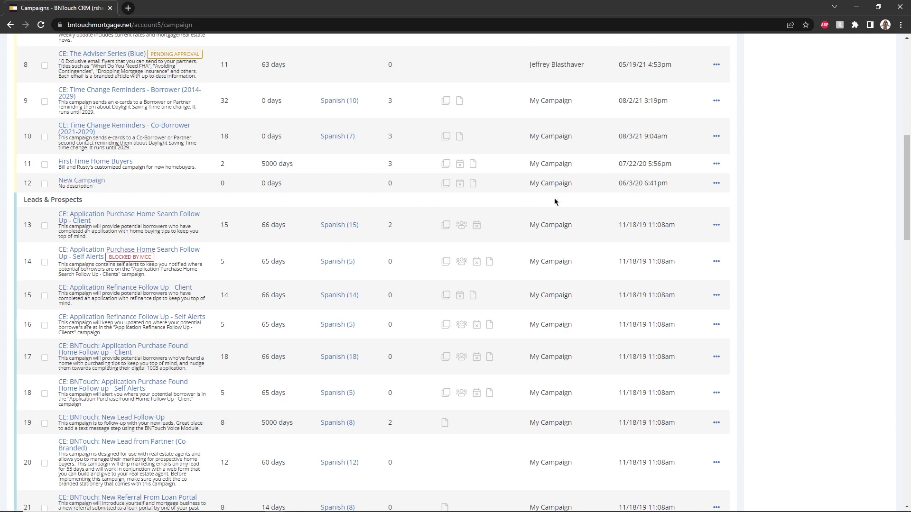
pyautogui.click(716, 183)
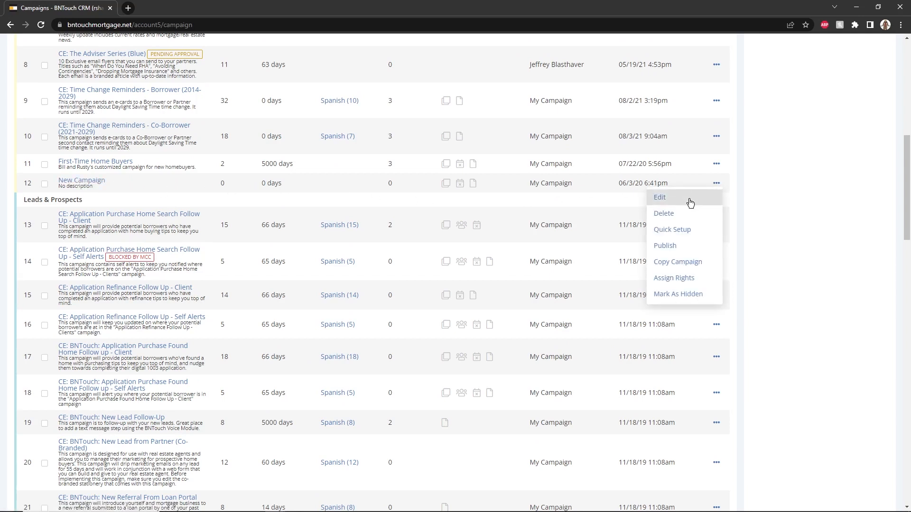
pyautogui.click(665, 230)
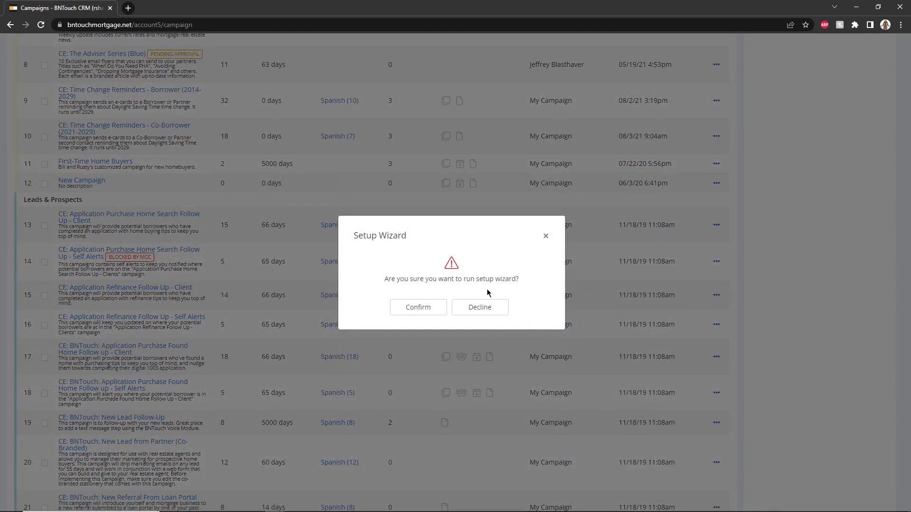
pyautogui.click(411, 314)
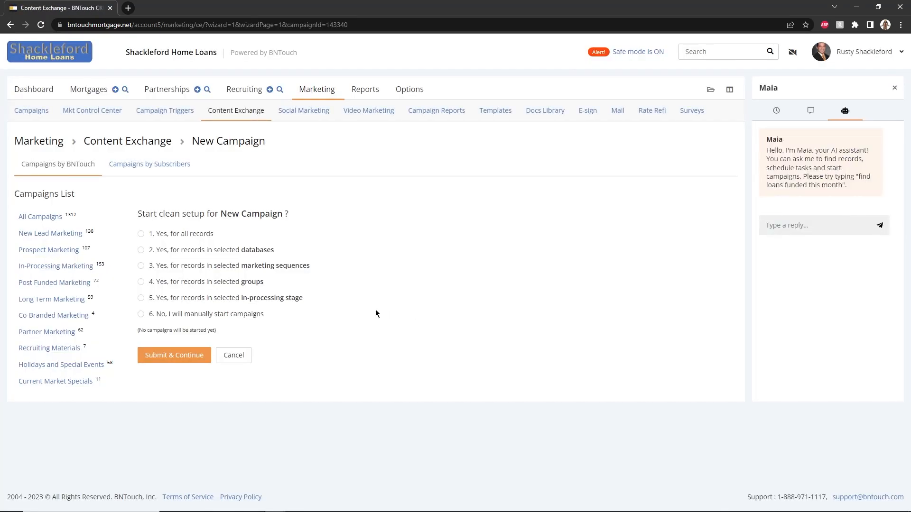
# Step: Apply the clean setup to all records and start the campaign for records belonging to all users
pyautogui.click(141, 234)
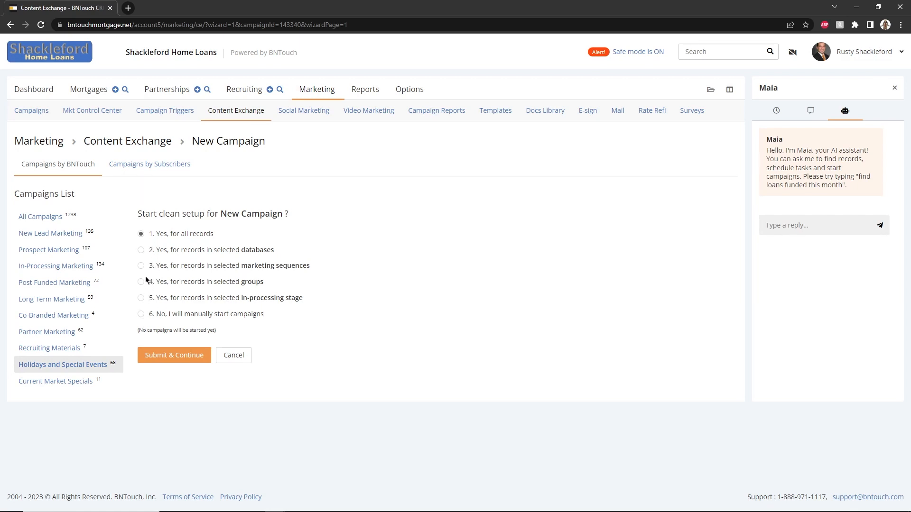
pyautogui.click(173, 356)
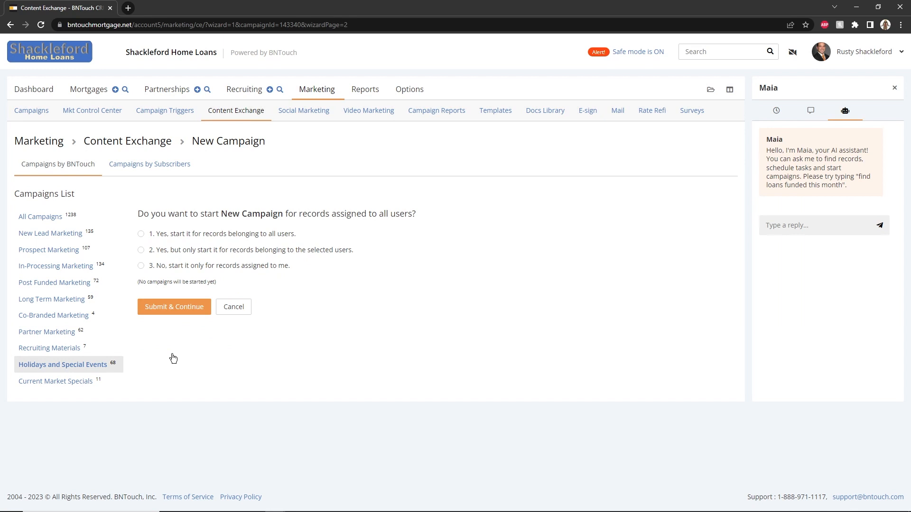
pyautogui.click(218, 234)
pyautogui.click(192, 308)
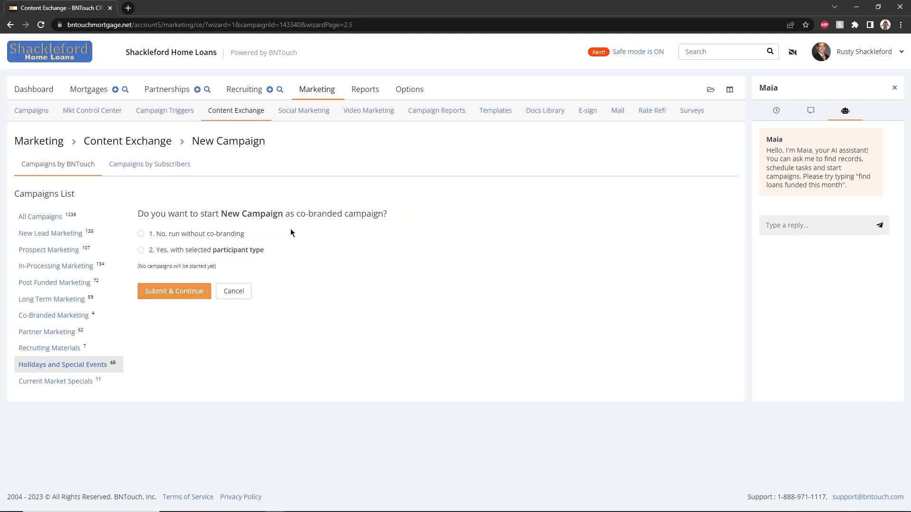
# Step: Run New Campaign without co-branding, start it for existing records, and submit the setup
pyautogui.click(207, 235)
pyautogui.click(190, 295)
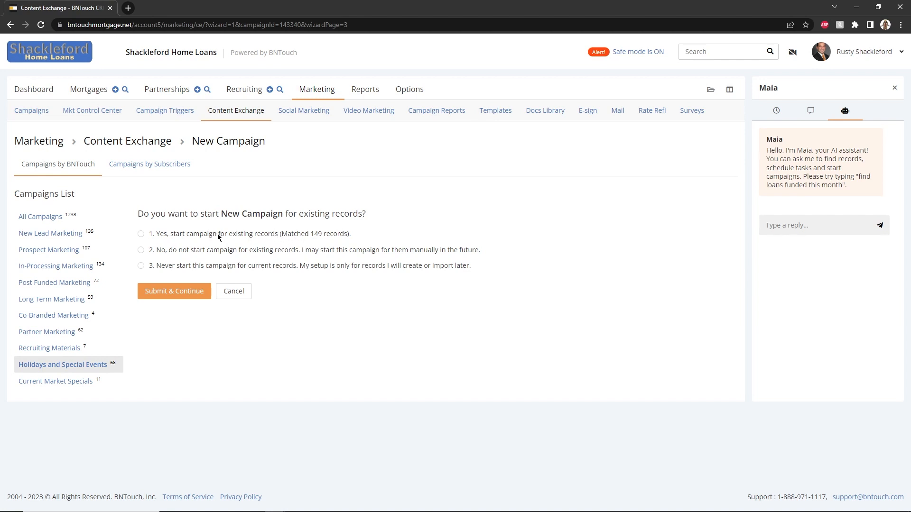
pyautogui.click(142, 235)
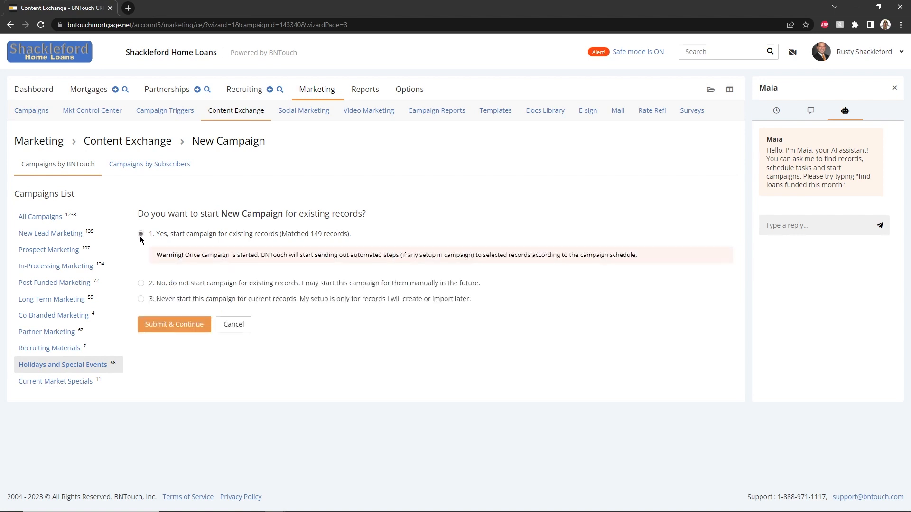
pyautogui.click(178, 326)
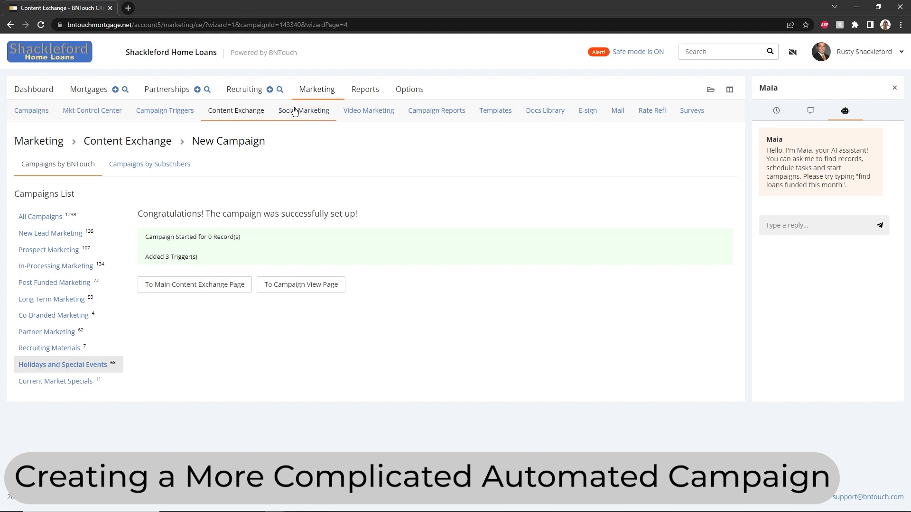
# Step: Return to the marketing campaigns list and open the First-Time Home Buyers campaign for editing
pyautogui.click(313, 90)
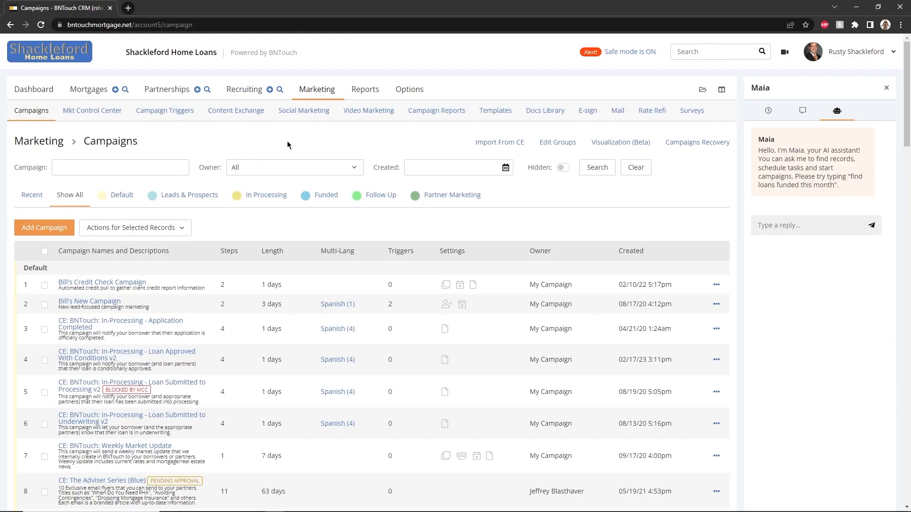
pyautogui.scroll(-6, 287, 141)
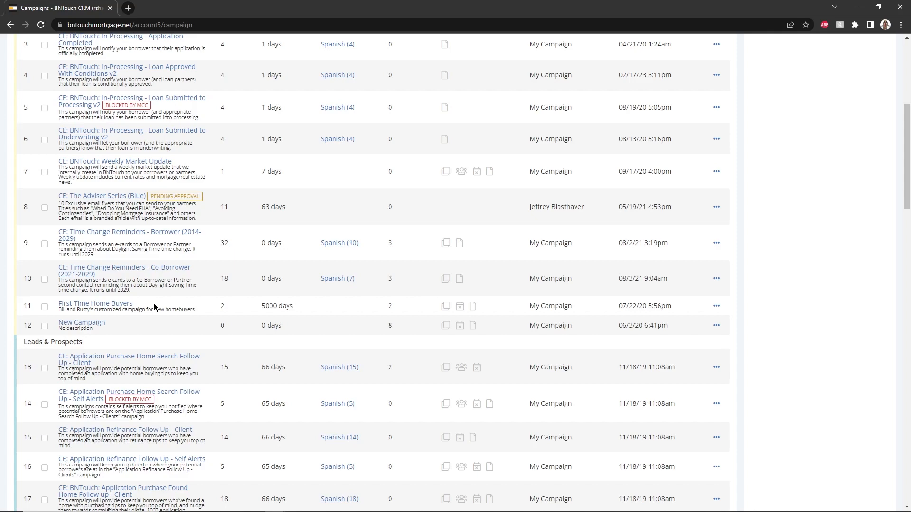
pyautogui.scroll(1, 155, 307)
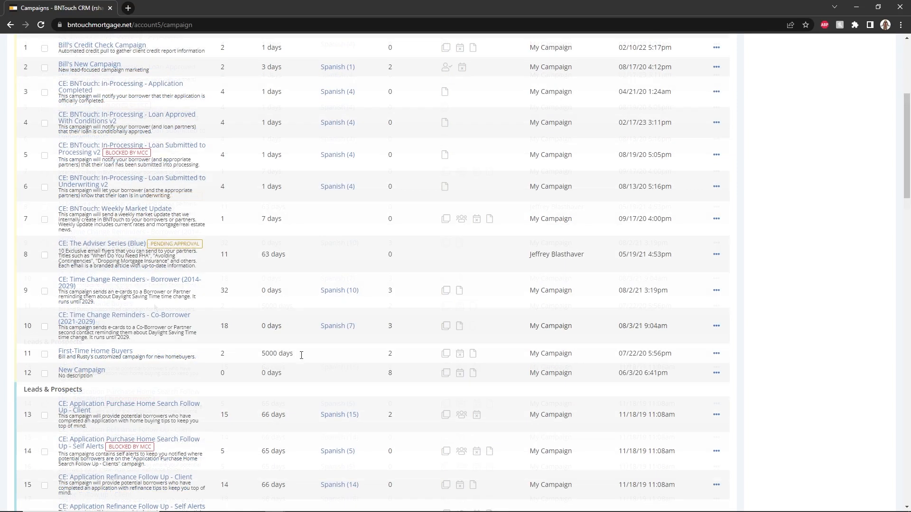
pyautogui.click(718, 358)
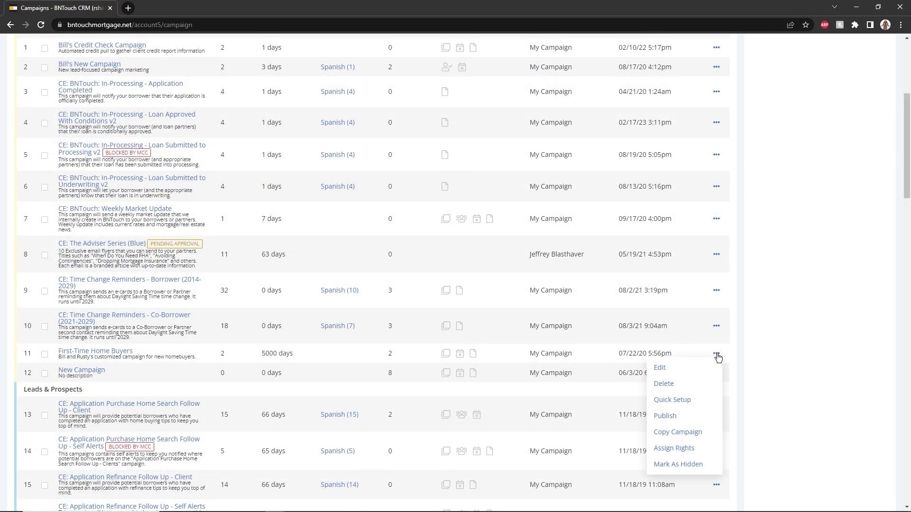
pyautogui.click(660, 369)
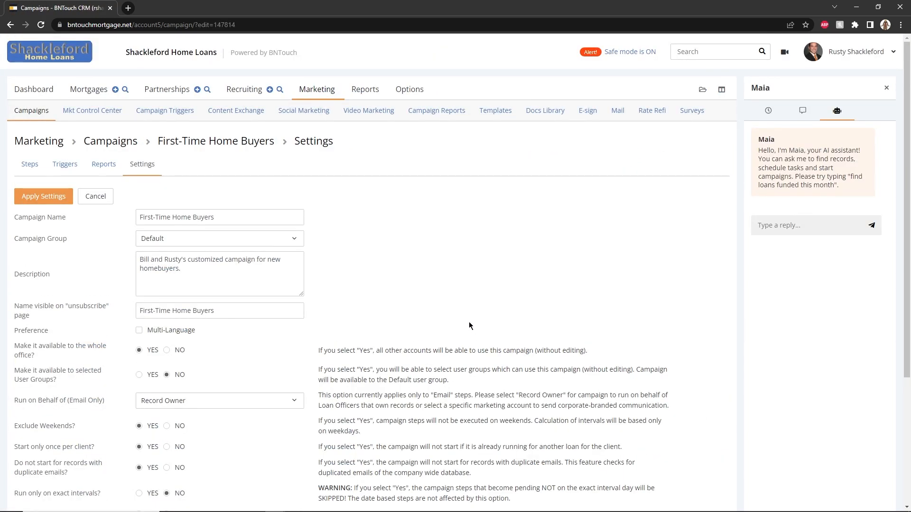
# Step: Start a new mortgage trigger for the First-Time Home Buyers campaign
pyautogui.click(65, 165)
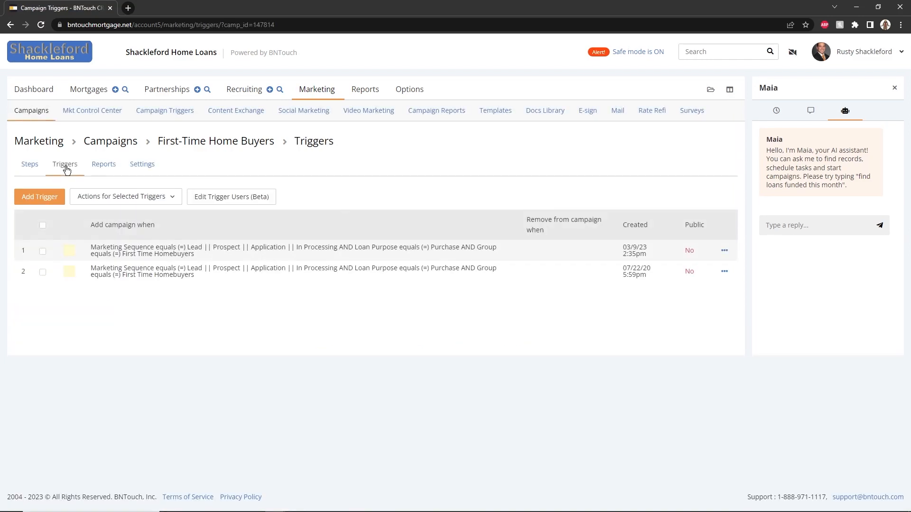
pyautogui.click(49, 198)
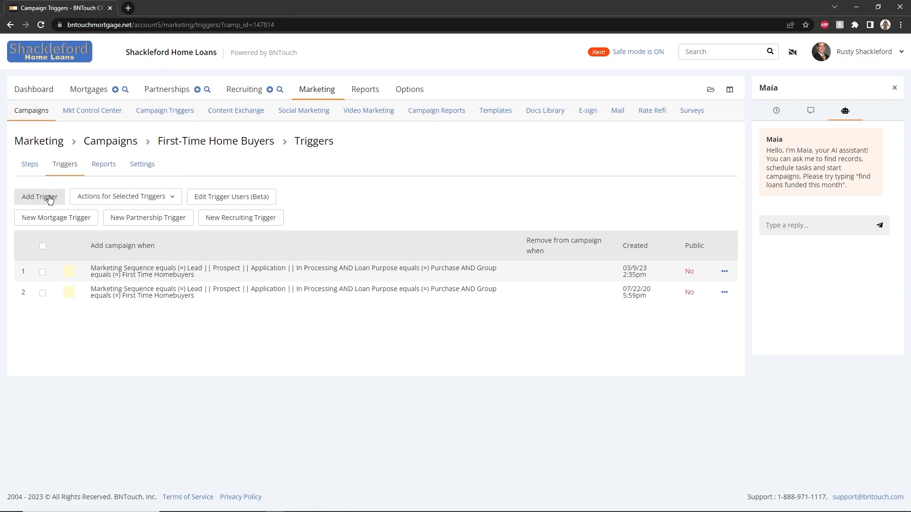
pyautogui.click(66, 218)
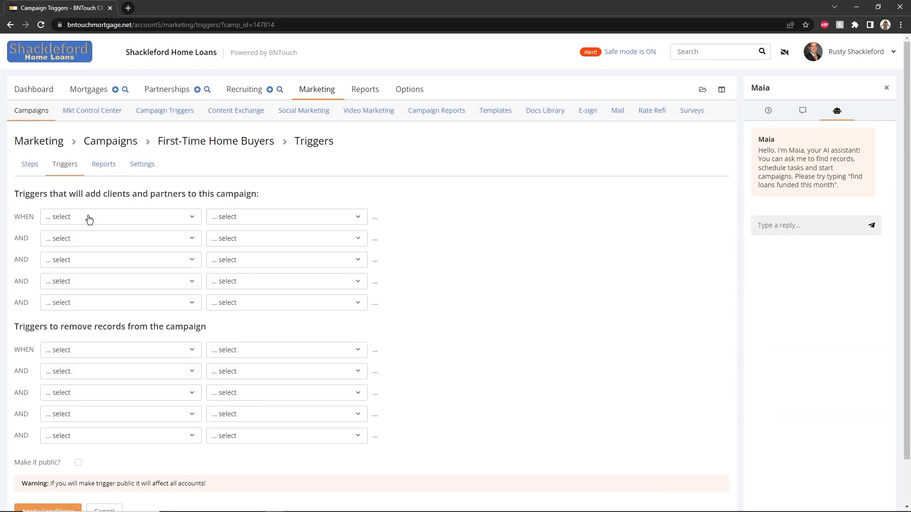
# Step: Set the first add-to-campaign condition to Marketing Sequence equals (=) Lead, Prospect, Application and In Processing
pyautogui.click(86, 216)
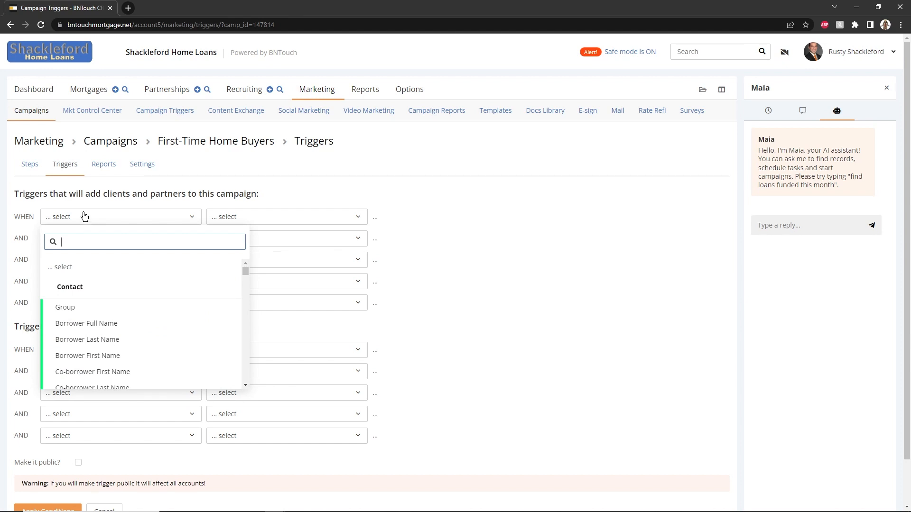
pyautogui.write('marketi')
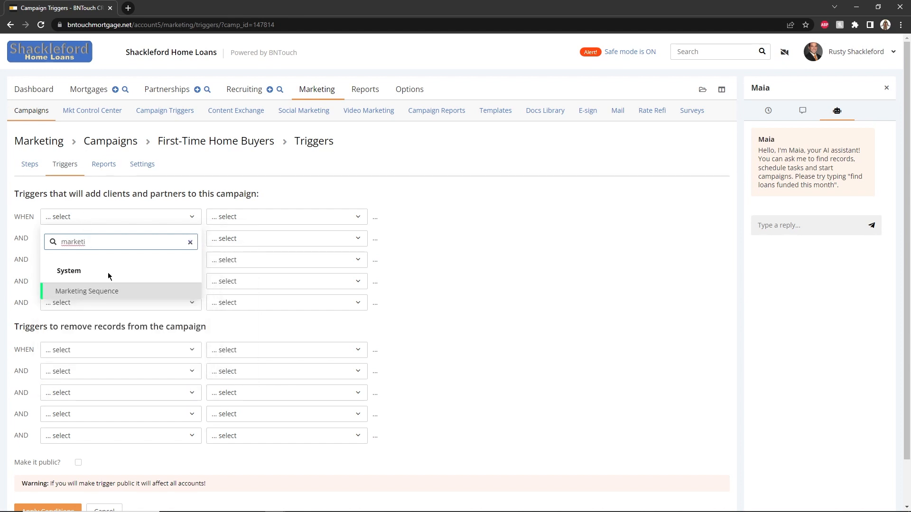
pyautogui.click(112, 290)
pyautogui.click(265, 217)
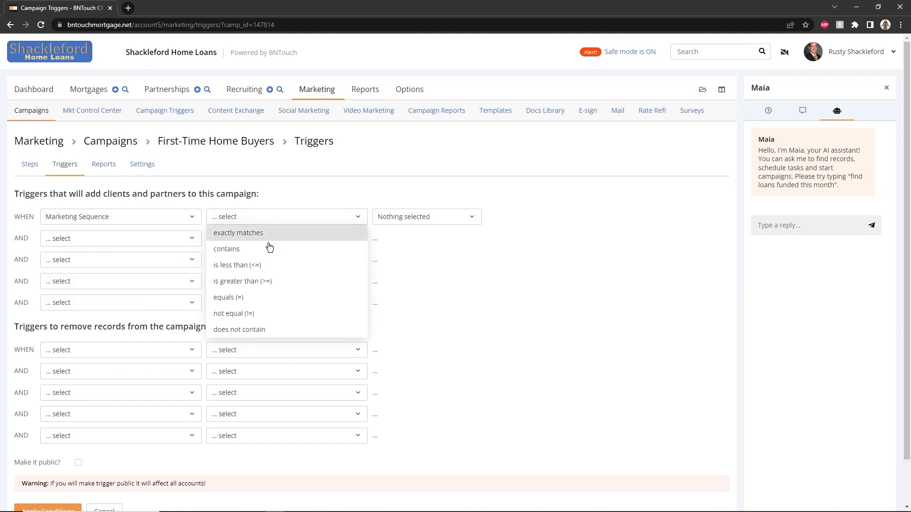
pyautogui.click(243, 299)
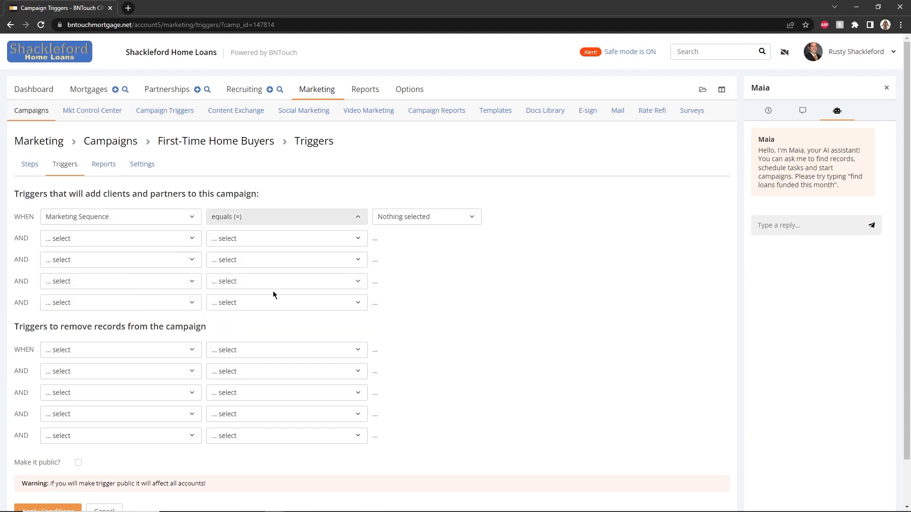
pyautogui.click(424, 221)
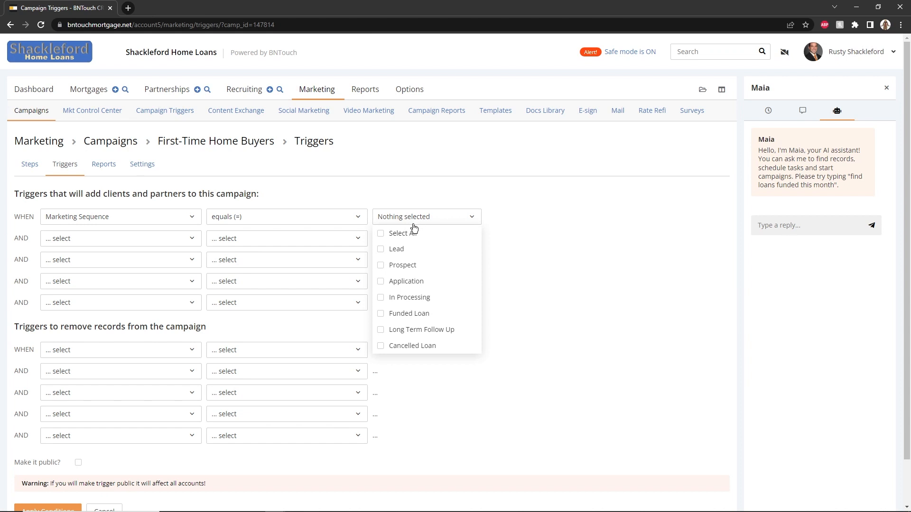
pyautogui.click(381, 253)
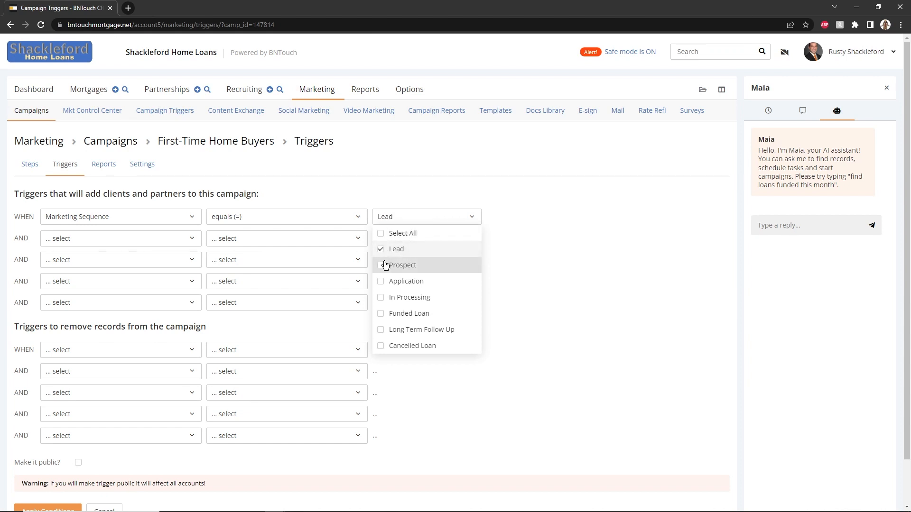
pyautogui.click(382, 269)
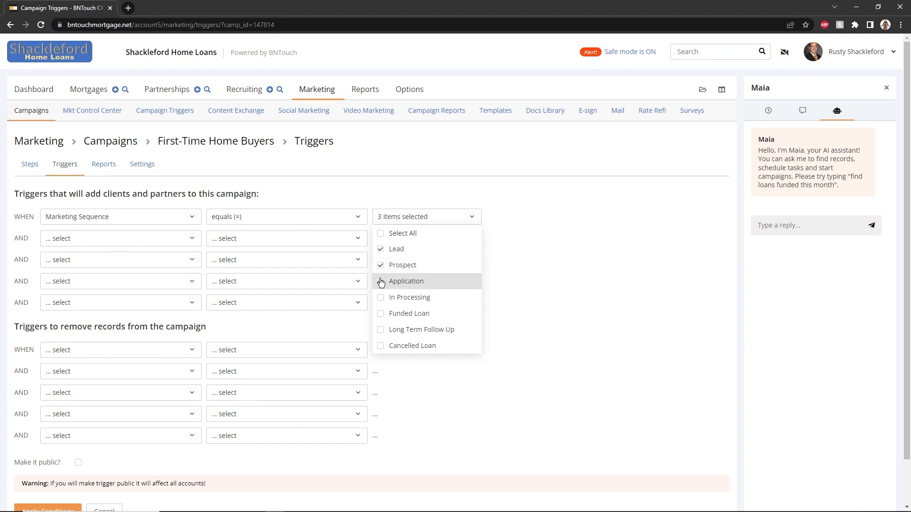
pyautogui.click(381, 282)
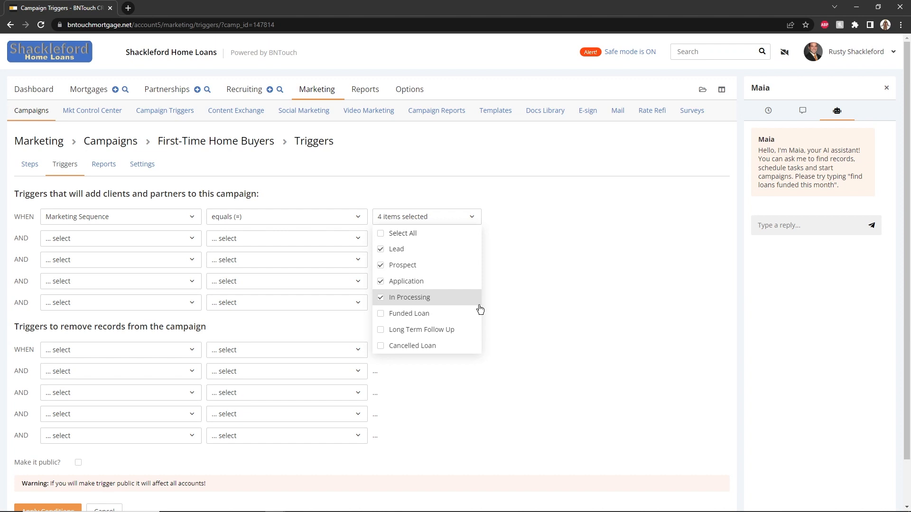
pyautogui.click(511, 307)
# Step: Set the second add-to-campaign condition to Loan Purpose equals (=) Purchase
pyautogui.click(75, 242)
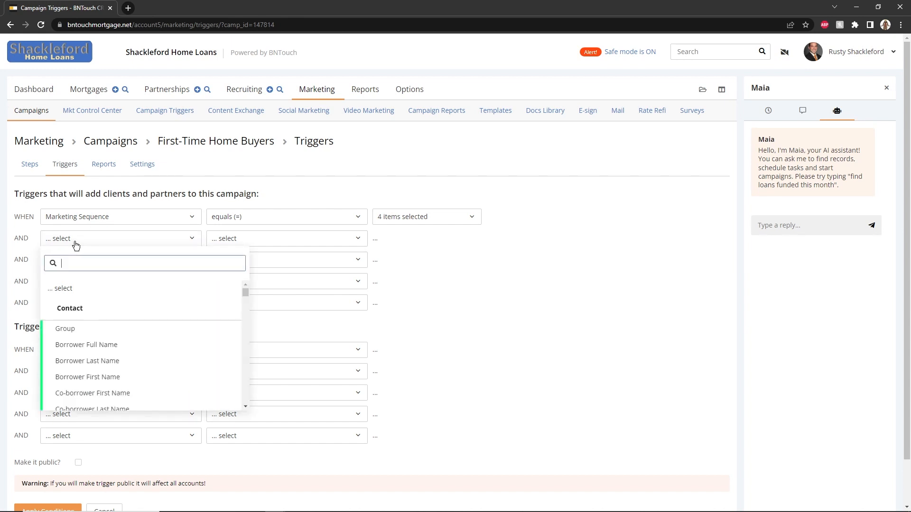
pyautogui.write('loan')
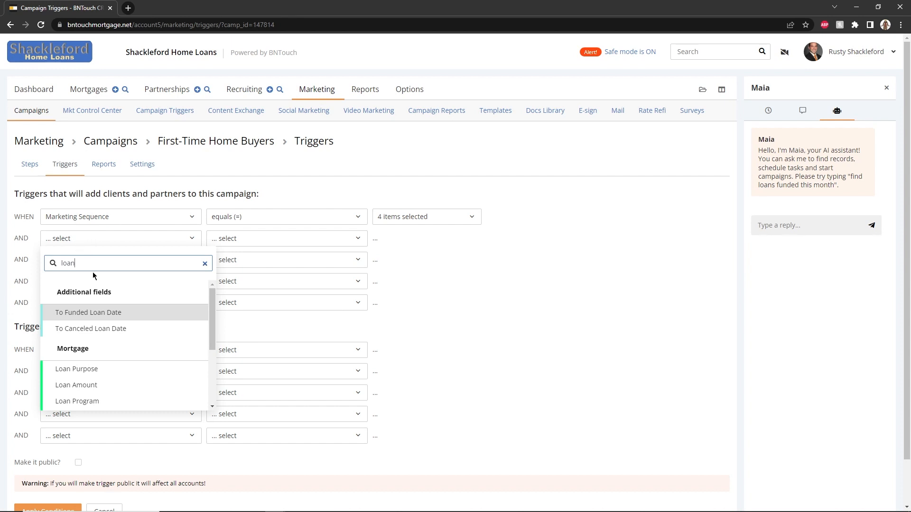
pyautogui.click(101, 370)
pyautogui.click(302, 239)
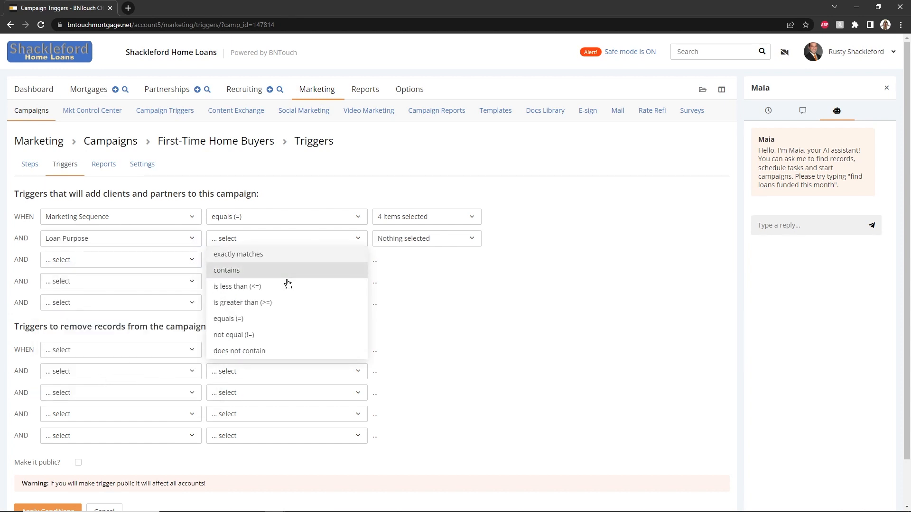
pyautogui.click(268, 324)
pyautogui.click(429, 241)
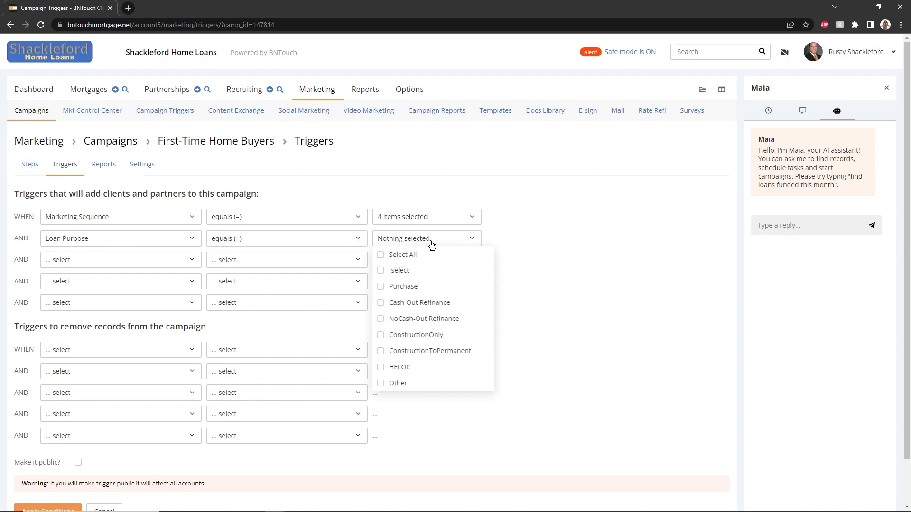
pyautogui.click(414, 291)
# Step: Set the third add-to-campaign condition to Group equals (=) First Time Homebuyers and apply the trigger conditions
pyautogui.click(103, 261)
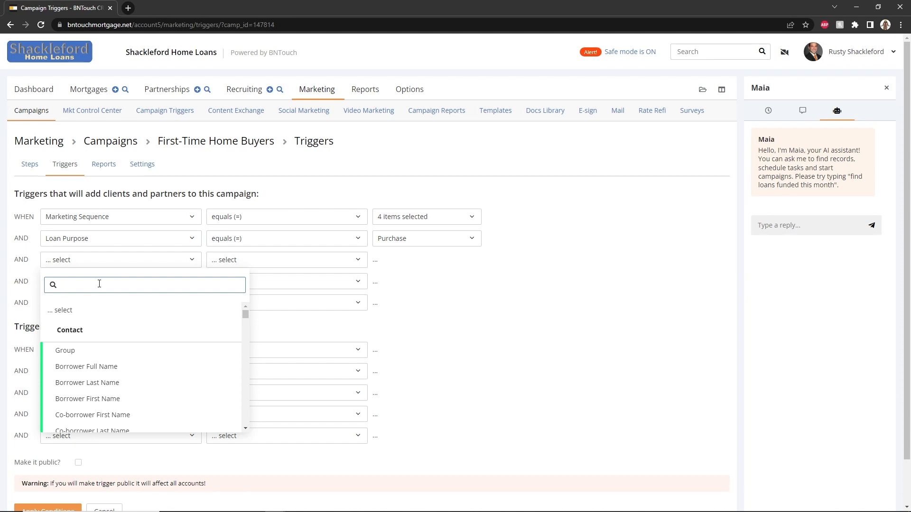
pyautogui.write('gr')
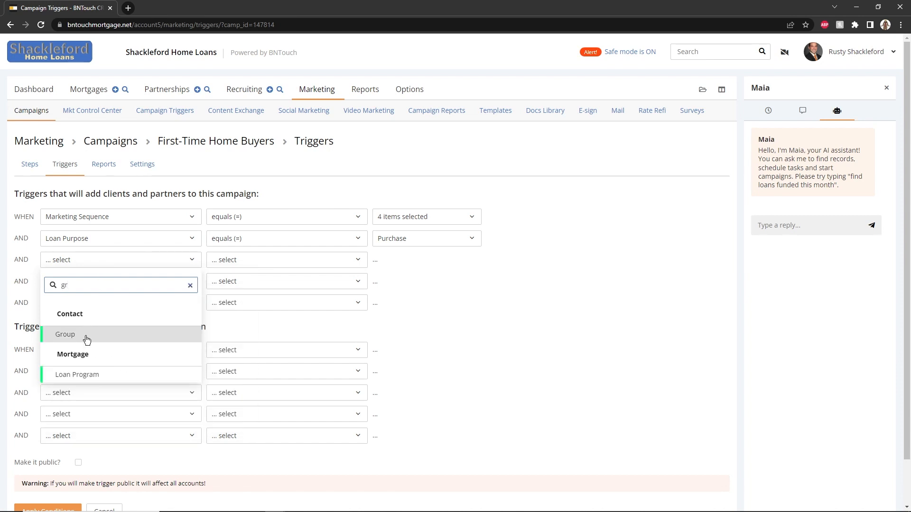
pyautogui.click(86, 338)
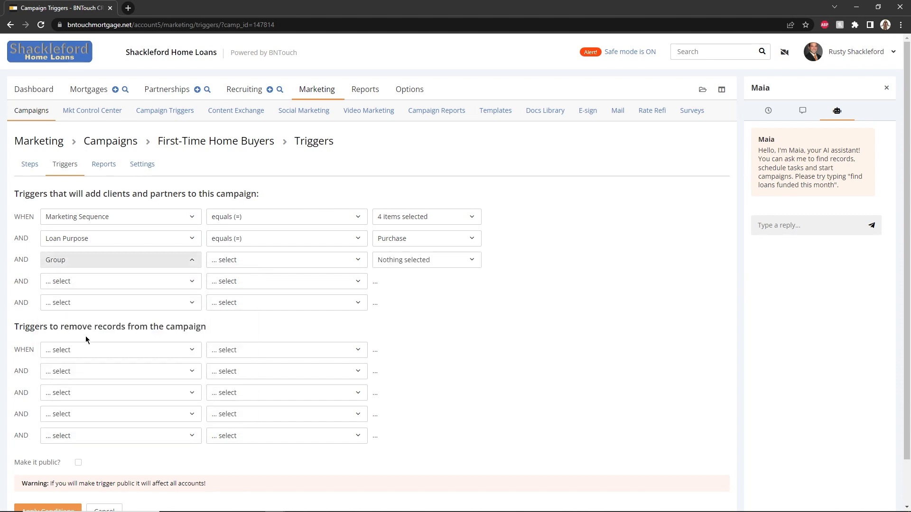
pyautogui.click(242, 260)
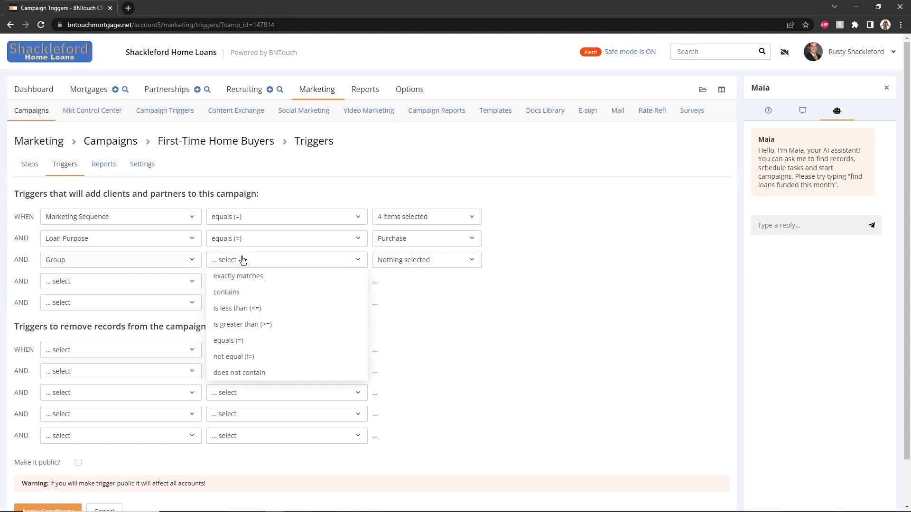
pyautogui.click(234, 348)
pyautogui.click(400, 260)
pyautogui.scroll(-3, 401, 370)
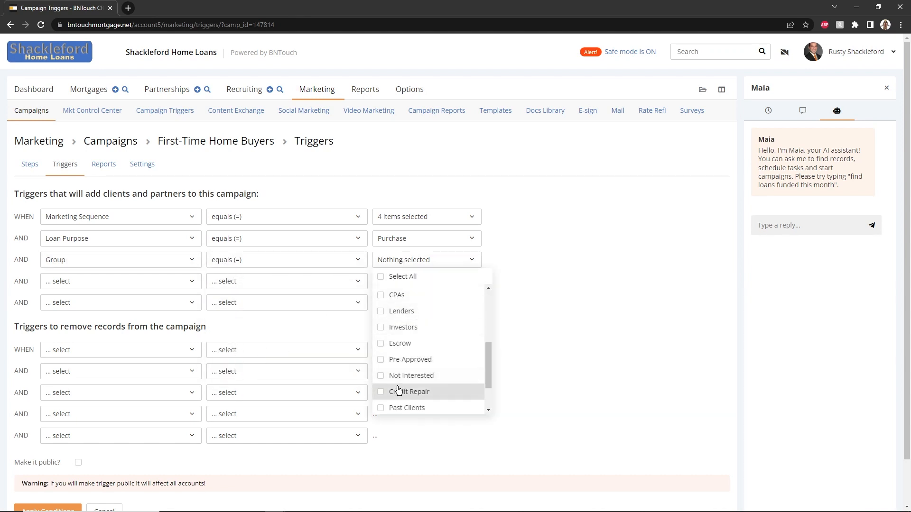
pyautogui.scroll(-2, 398, 390)
pyautogui.click(434, 378)
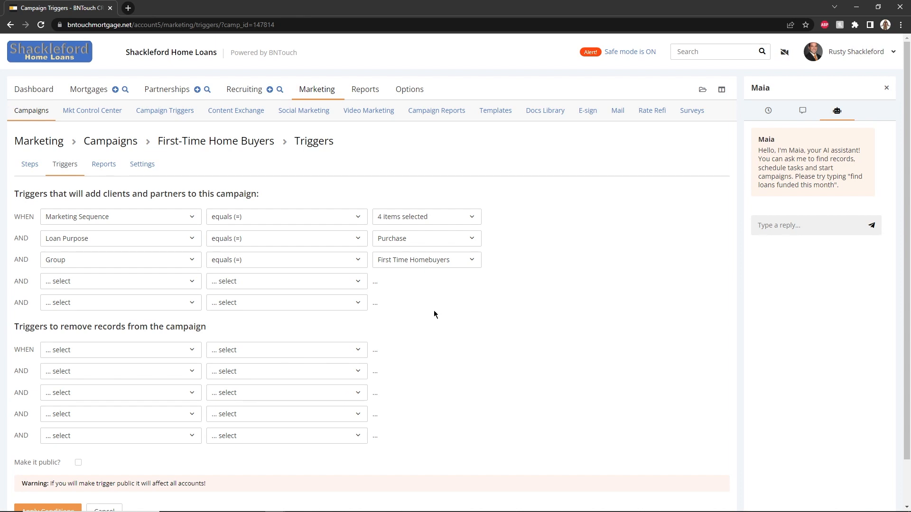
pyautogui.scroll(-1, 123, 446)
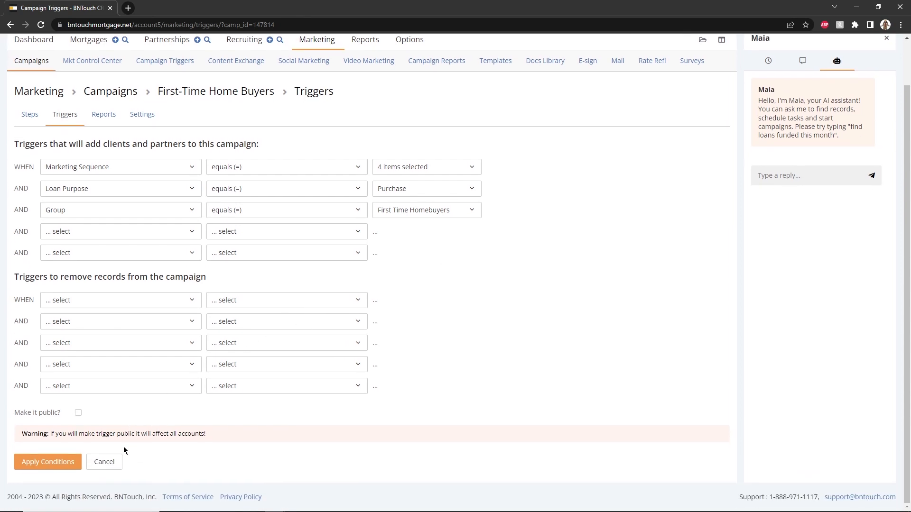
pyautogui.click(47, 464)
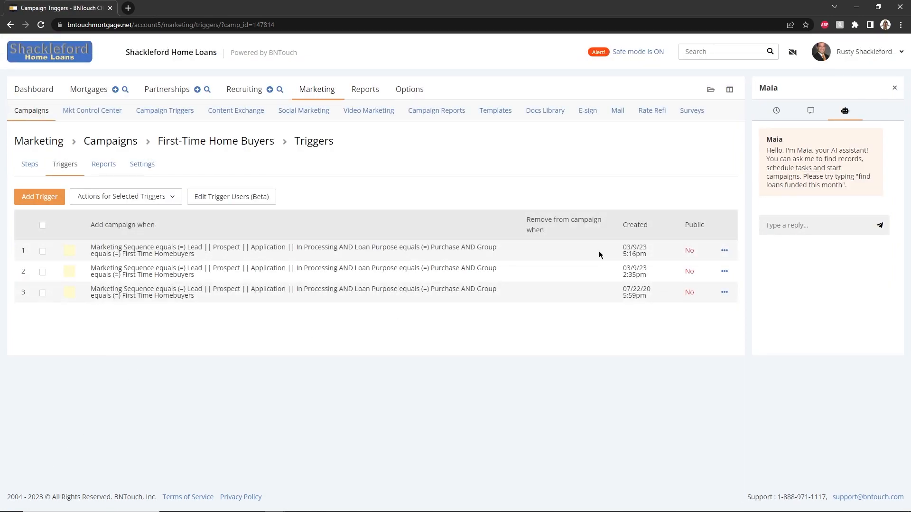
# Step: Open the fourth borrower's record in the In Processing pipeline, add the First Time Homebuyers group to the contact info and update the record
pyautogui.click(78, 89)
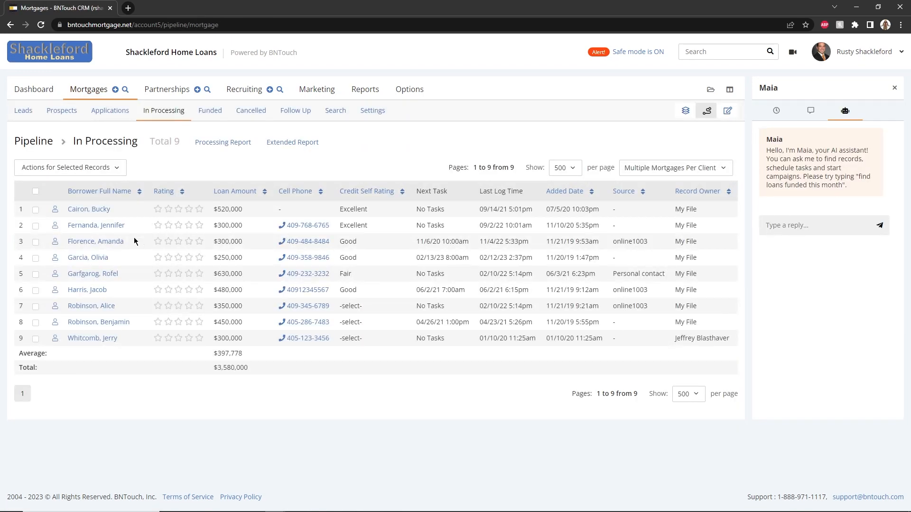
pyautogui.click(93, 257)
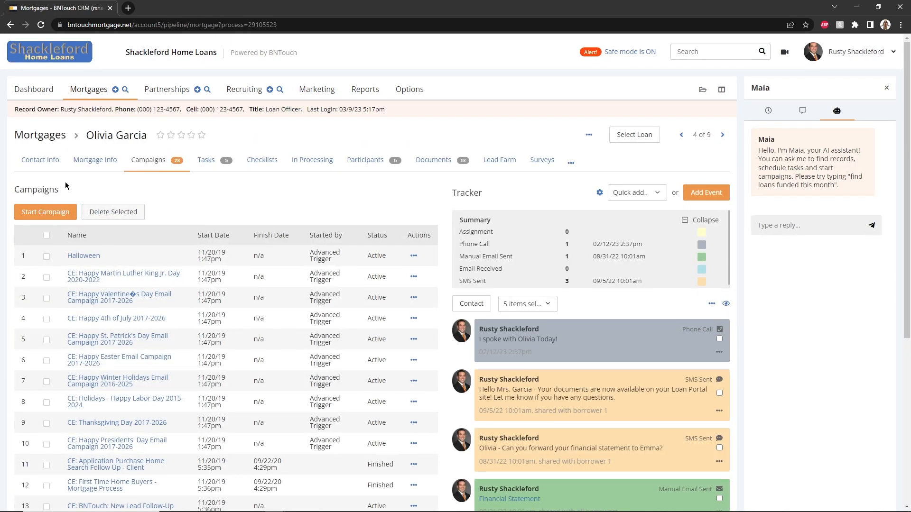
pyautogui.click(37, 168)
pyautogui.click(287, 211)
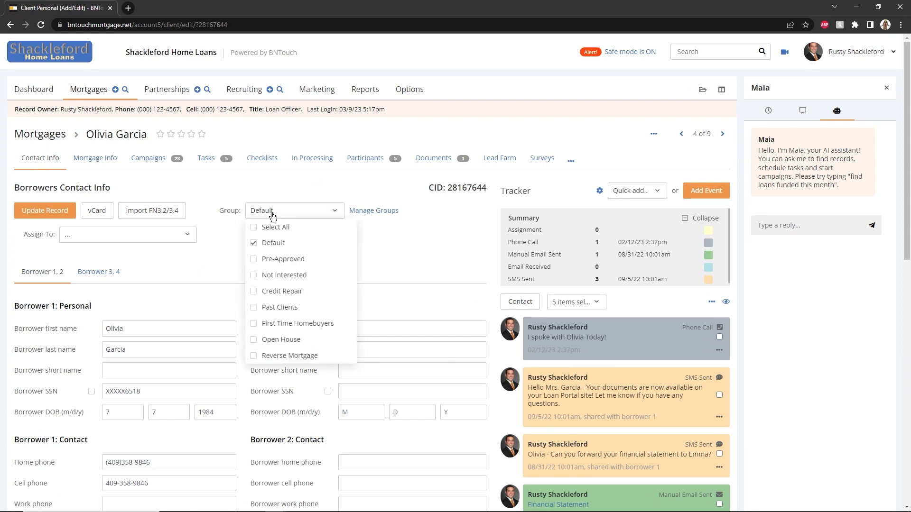
pyautogui.click(283, 324)
pyautogui.click(44, 210)
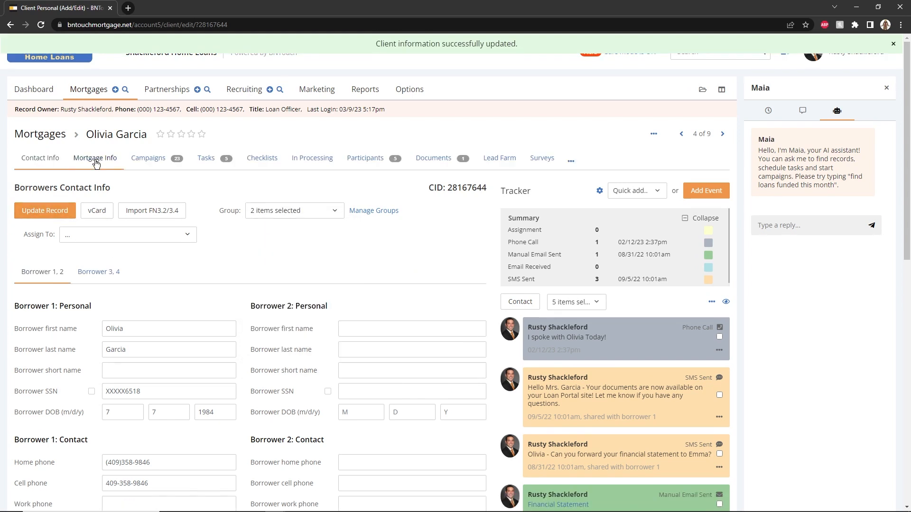
# Step: Set Loan Purpose to Purchase in the borrower's mortgage info and update the record
pyautogui.click(95, 158)
pyautogui.scroll(-3, 137, 237)
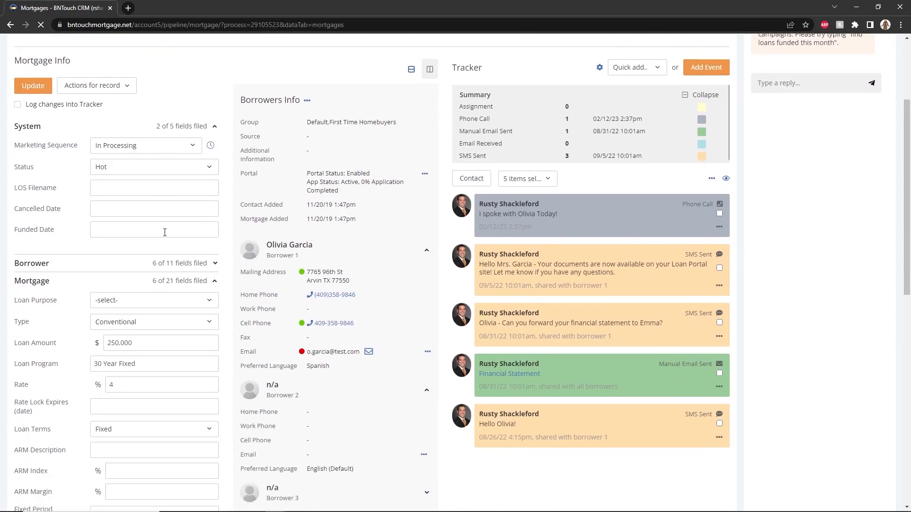
pyautogui.click(155, 292)
pyautogui.click(156, 315)
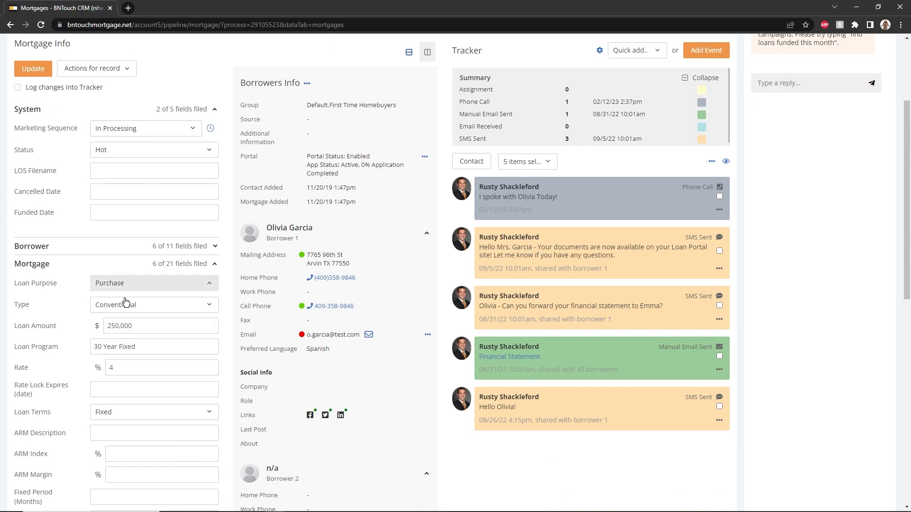
pyautogui.click(32, 71)
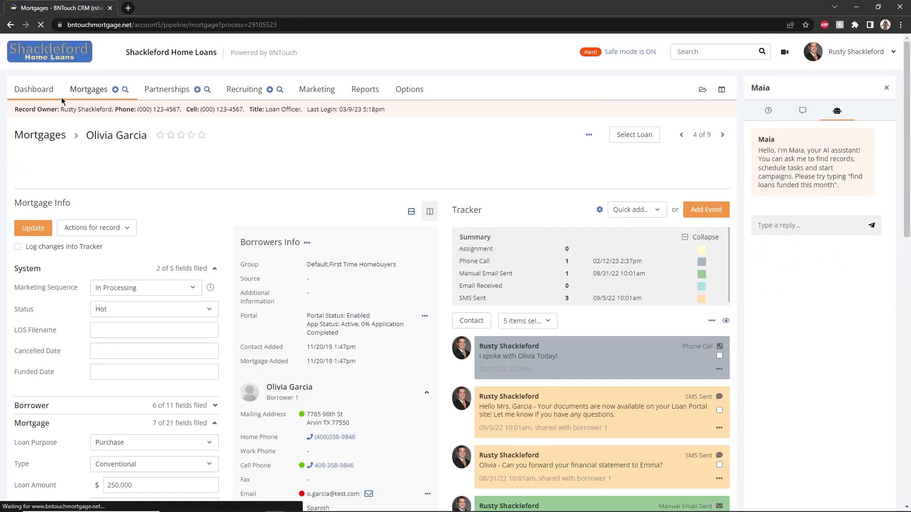
# Step: Check the borrower's list of campaigns for First-Time Home Buyers
pyautogui.click(147, 161)
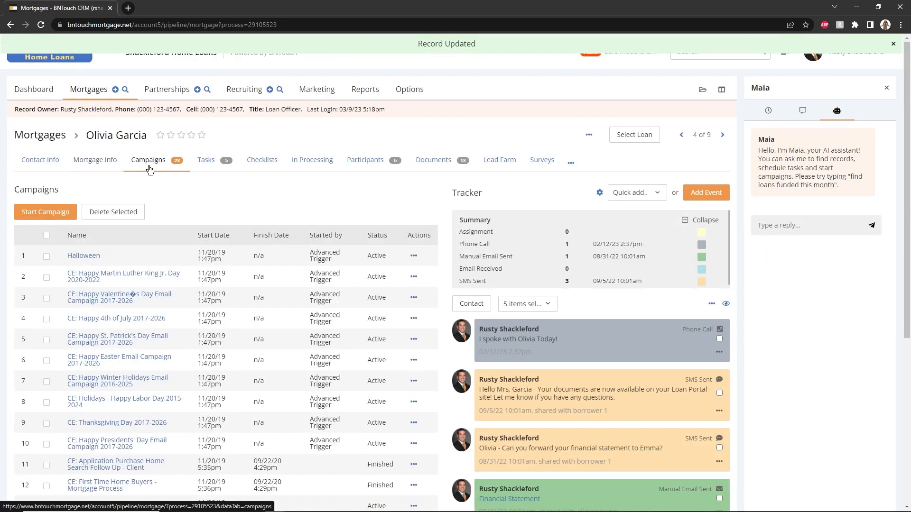
pyautogui.rightClick(148, 167)
pyautogui.click(113, 162)
pyautogui.click(149, 163)
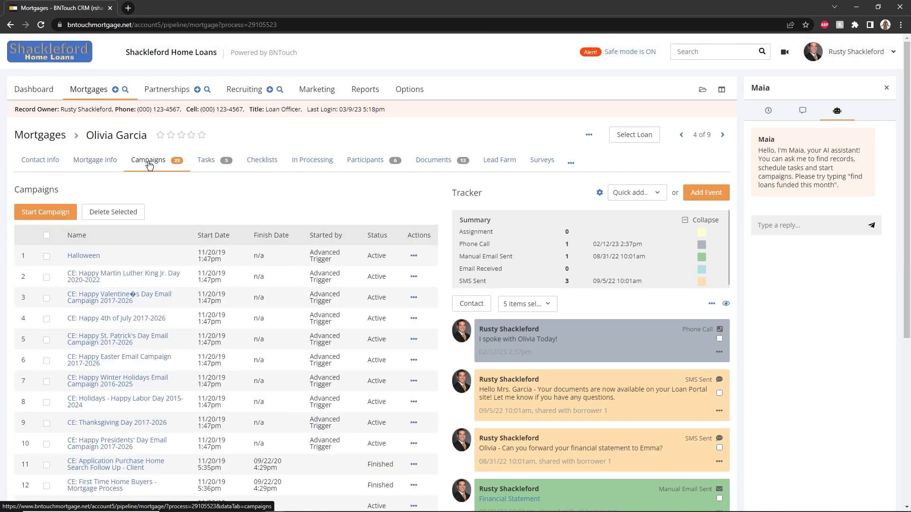
pyautogui.scroll(-3, 178, 238)
pyautogui.scroll(-3, 177, 238)
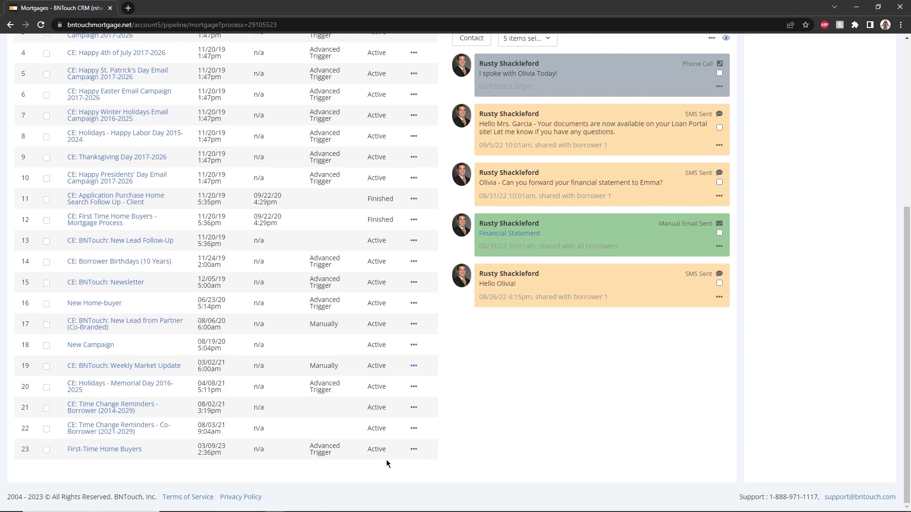
pyautogui.scroll(6, 308, 195)
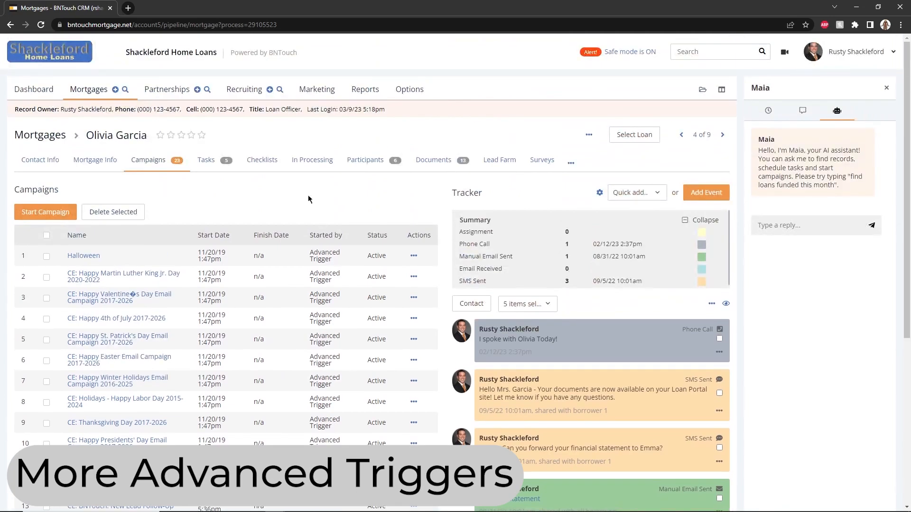
# Step: From the overview of all campaign triggers, start a new partnership trigger for the "CE: Partner Portal - Introduction to Active Partne..." campaign
pyautogui.click(316, 93)
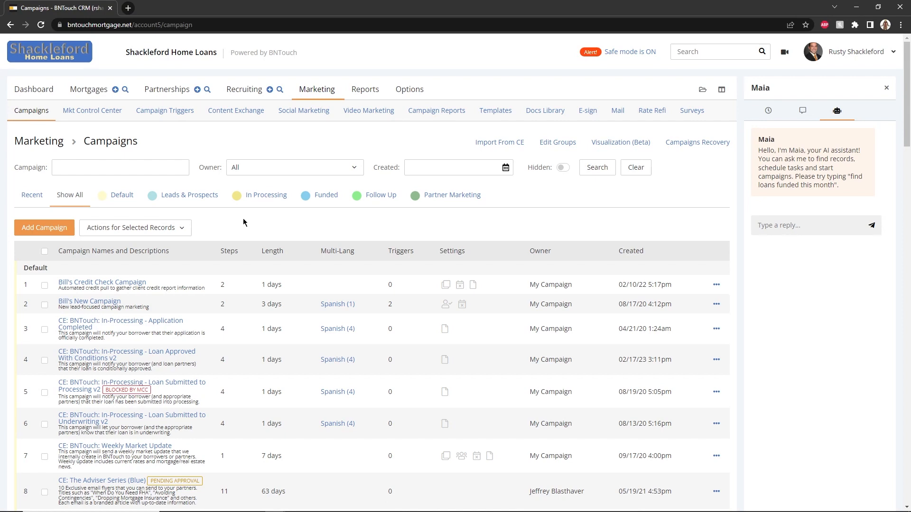
pyautogui.click(165, 110)
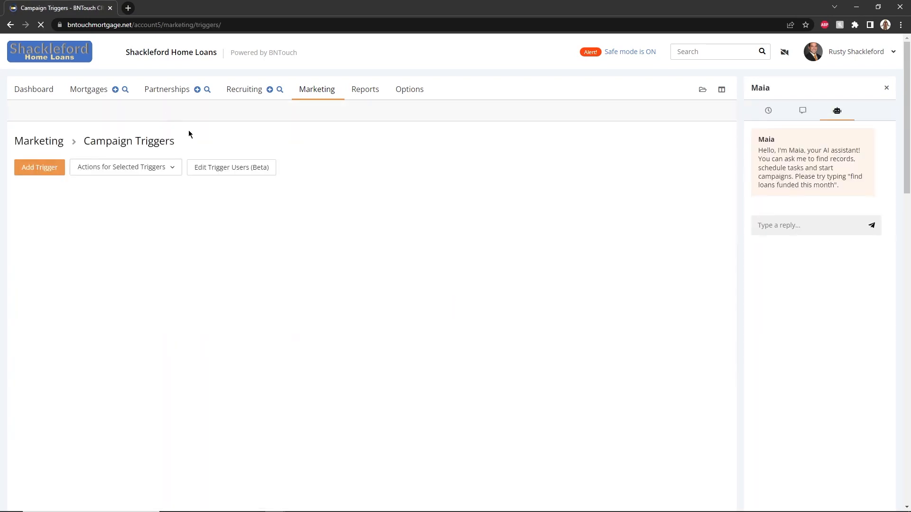
pyautogui.click(56, 167)
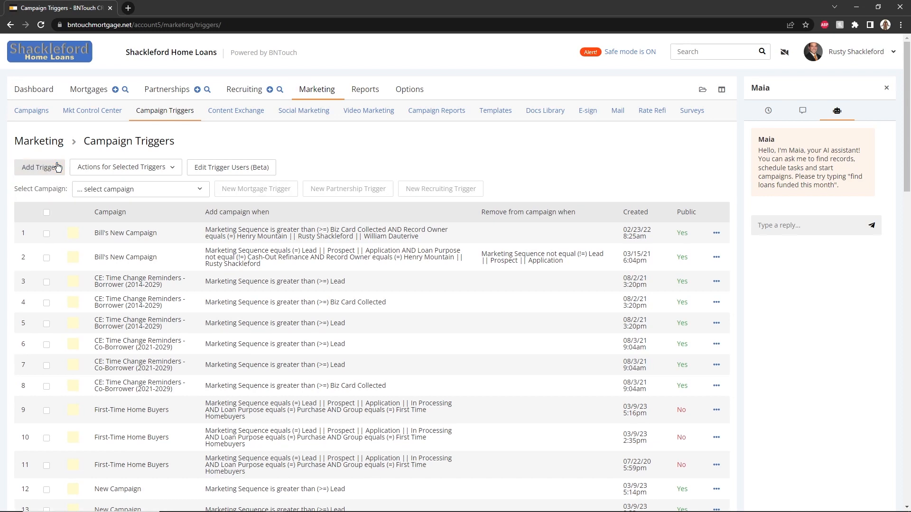
pyautogui.click(102, 188)
pyautogui.scroll(-3, 154, 237)
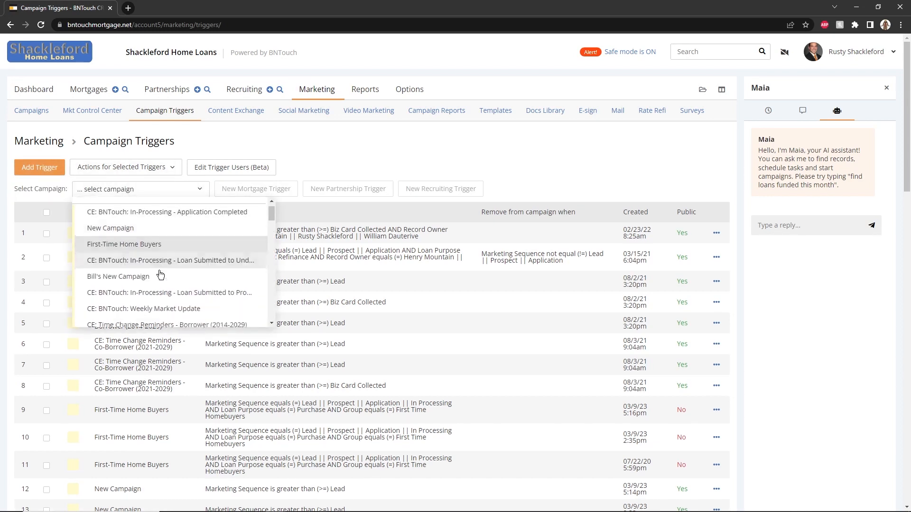
pyautogui.scroll(-8, 157, 297)
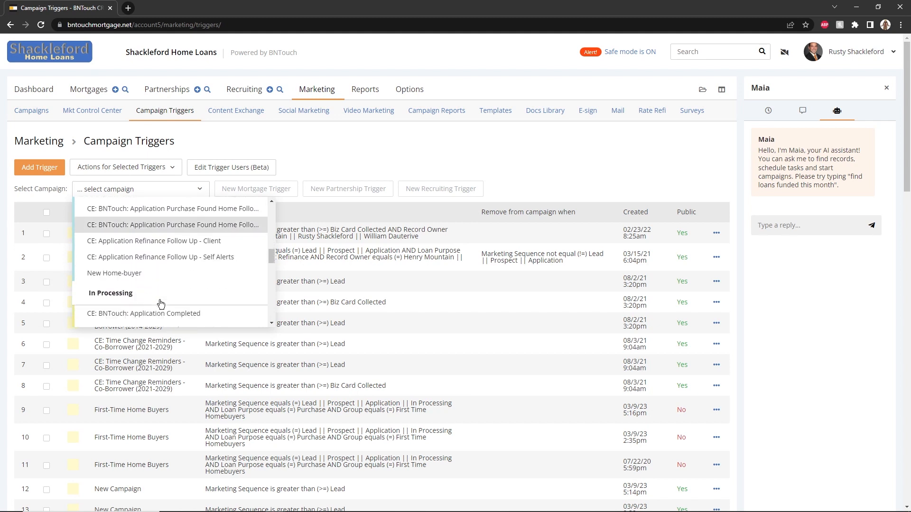
pyautogui.scroll(-1, 161, 304)
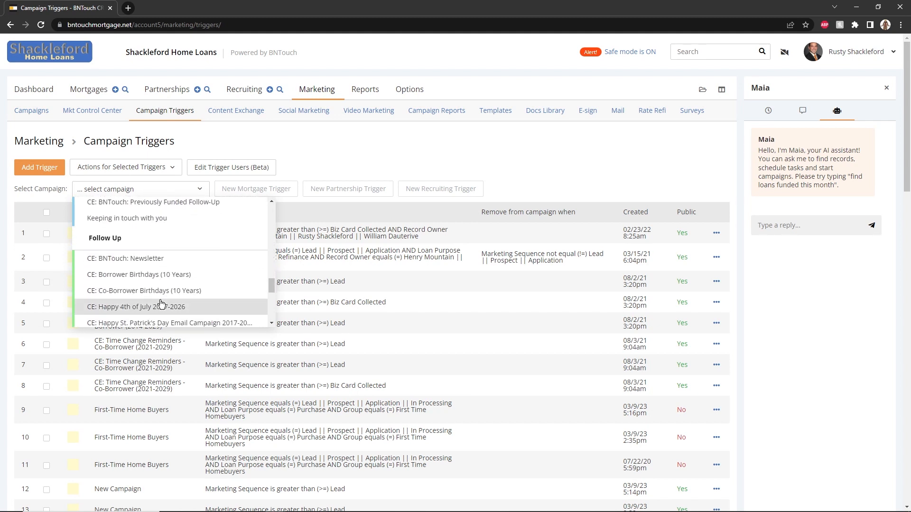
pyautogui.scroll(-5, 159, 301)
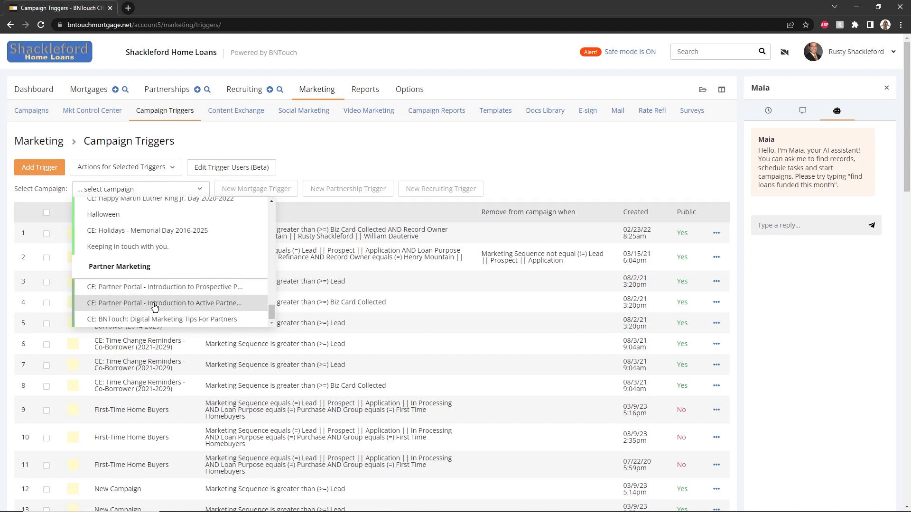
pyautogui.click(154, 303)
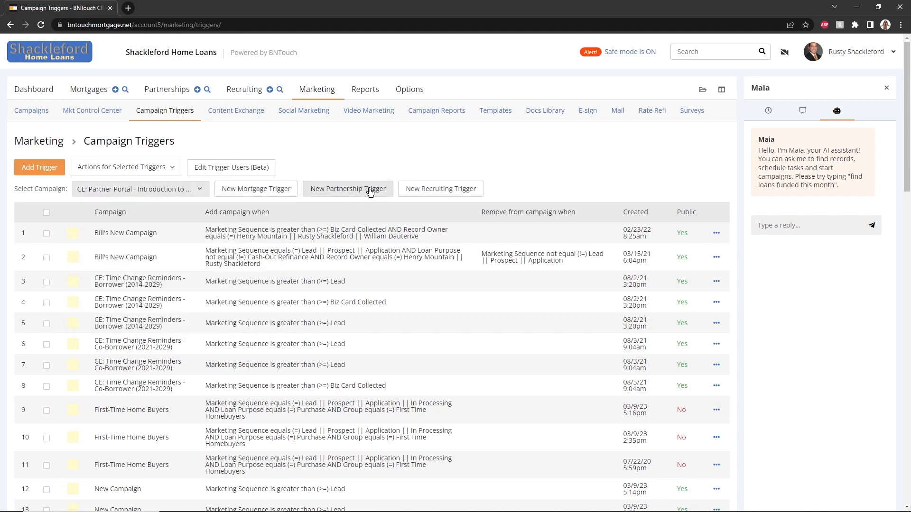
pyautogui.click(370, 190)
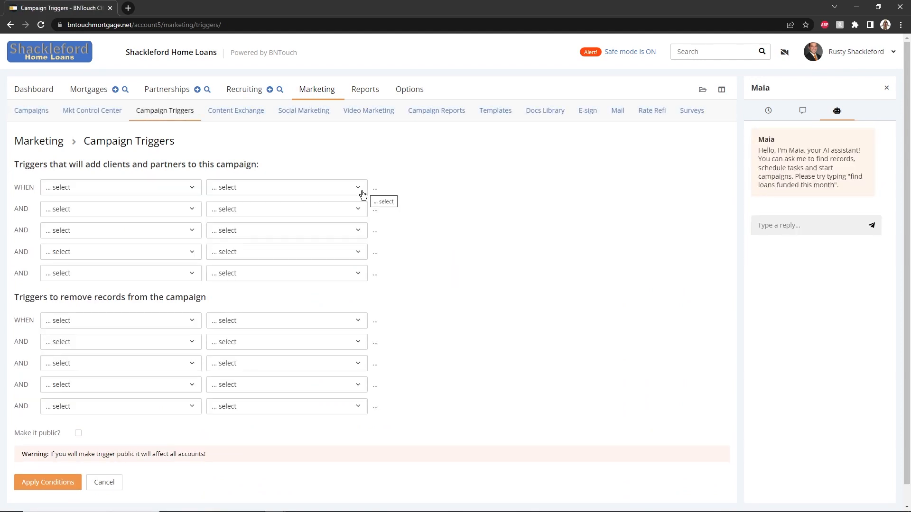
# Step: Set the partnership trigger's first add-to-campaign condition to Marketing Sequence equals (=) Active Partner
pyautogui.click(156, 193)
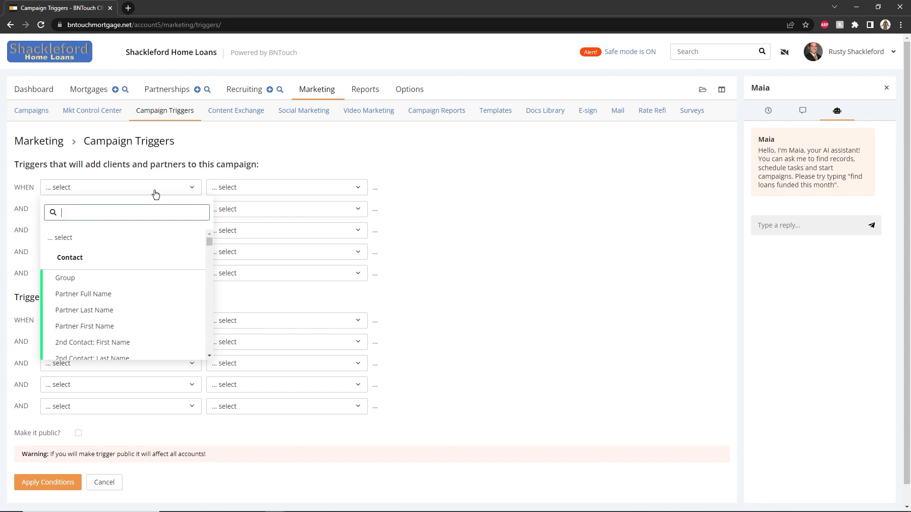
pyautogui.write('market')
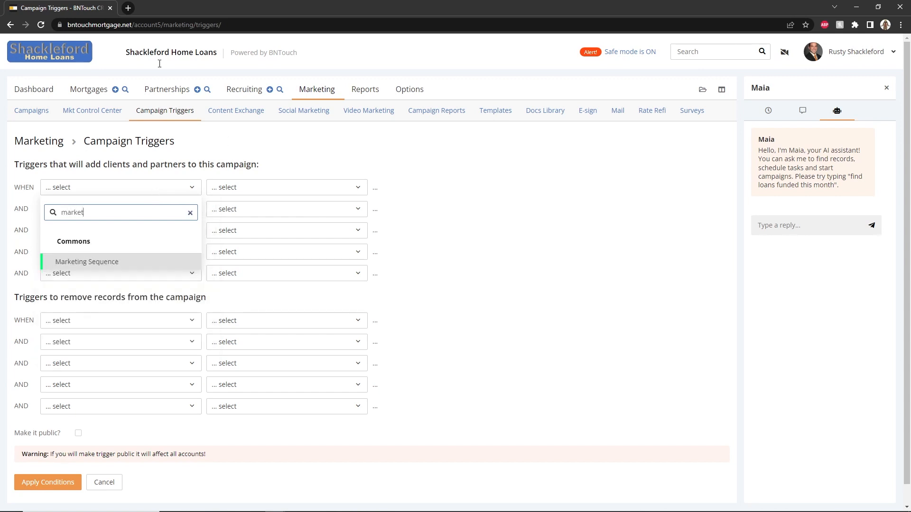
pyautogui.click(105, 264)
pyautogui.click(264, 190)
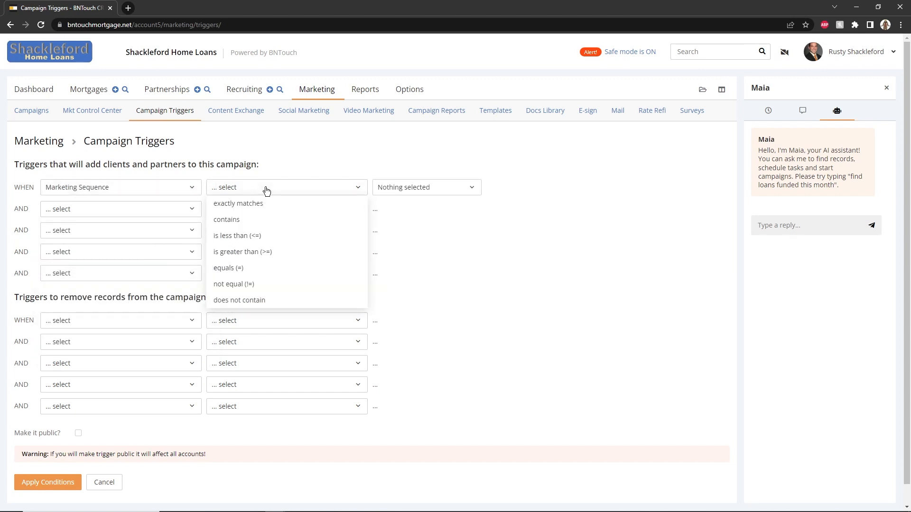
pyautogui.click(259, 269)
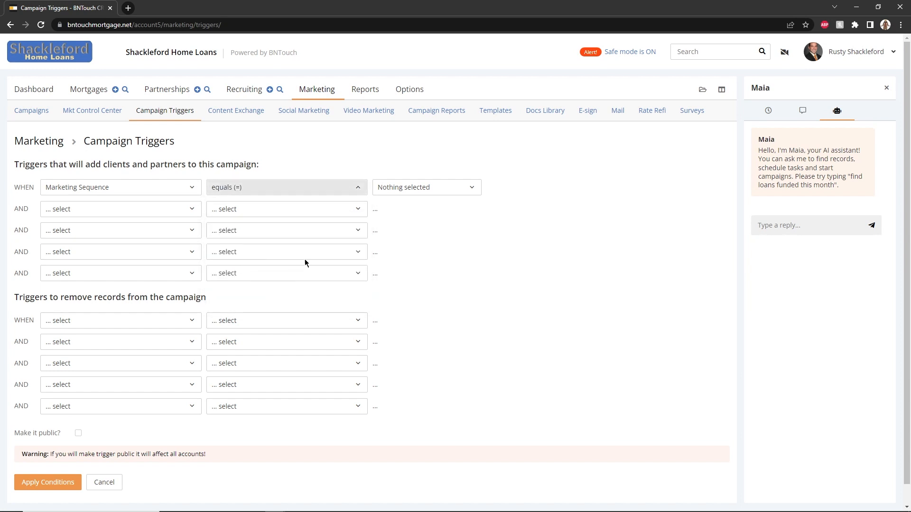
pyautogui.click(419, 192)
pyautogui.click(408, 259)
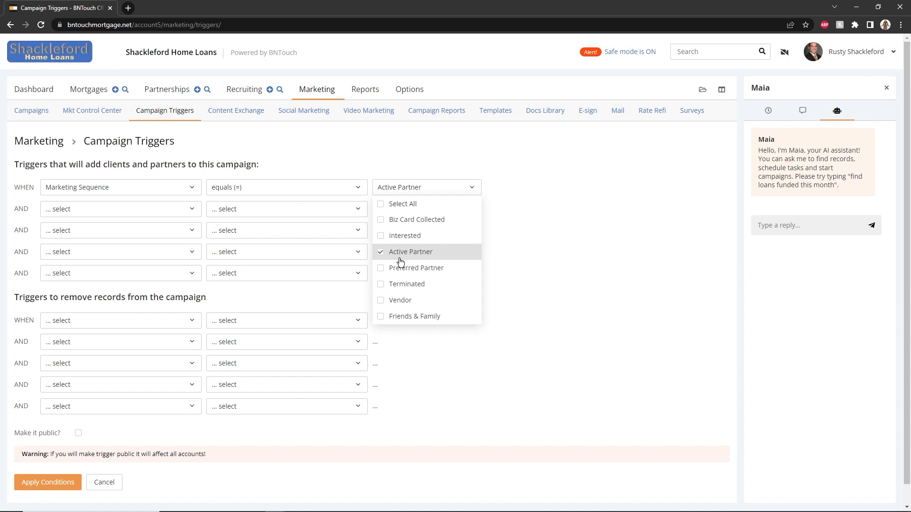
# Step: Set the partnership trigger's second add-to-campaign condition to Record Owner equals (=) the logged-in account user
pyautogui.click(158, 211)
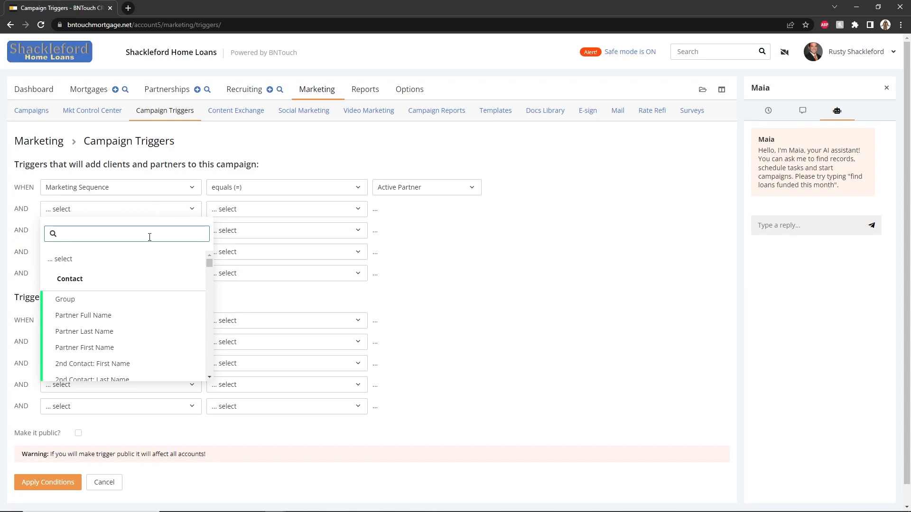
pyautogui.write('rec')
pyautogui.click(144, 285)
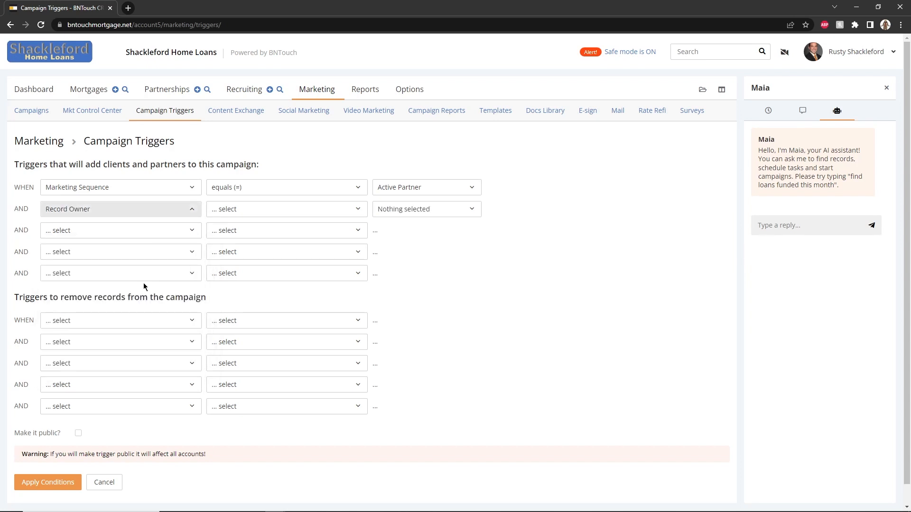
pyautogui.click(258, 212)
pyautogui.click(258, 289)
pyautogui.click(405, 216)
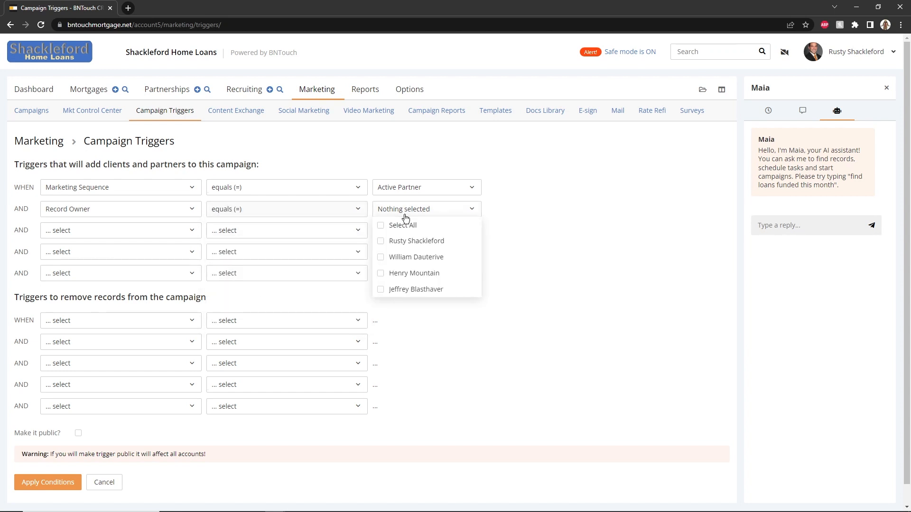
pyautogui.click(386, 241)
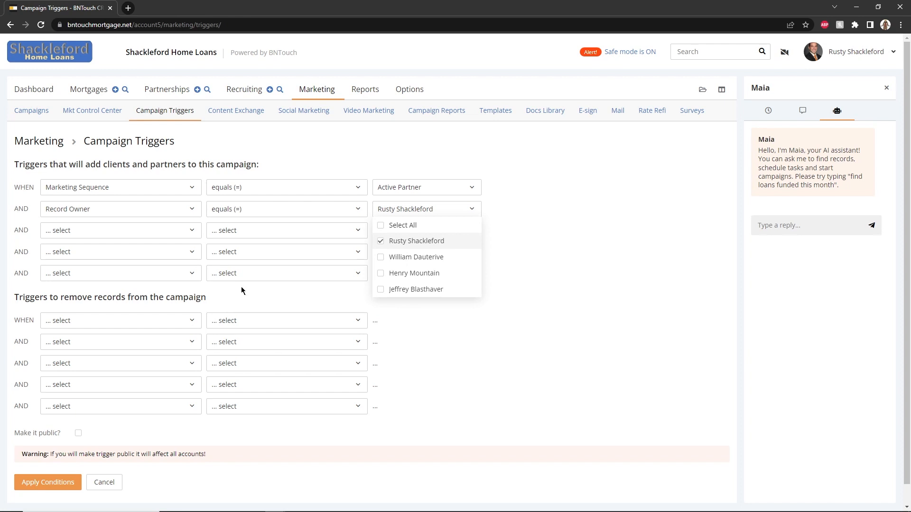
# Step: Set the partnership trigger's removal condition to Marketing Sequence not equal (!=) Active Partner and apply the conditions
pyautogui.click(77, 323)
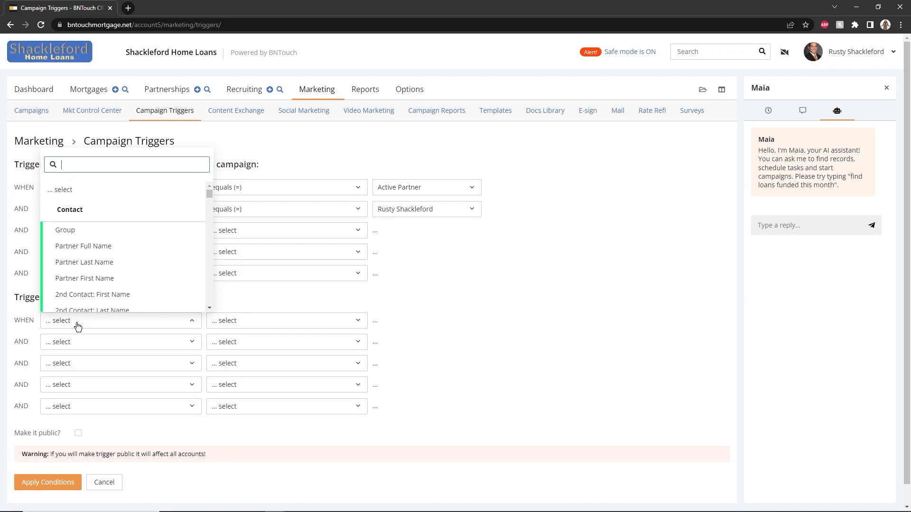
pyautogui.write('market')
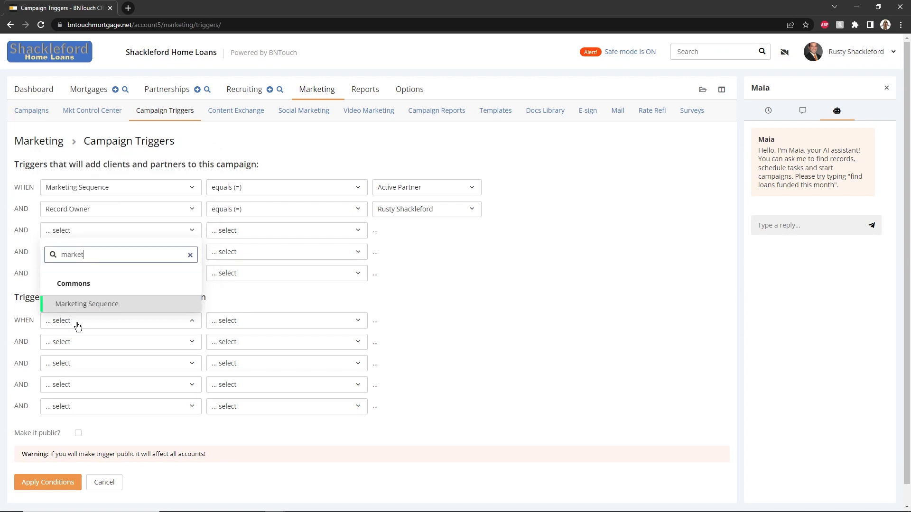
pyautogui.click(97, 304)
pyautogui.click(258, 324)
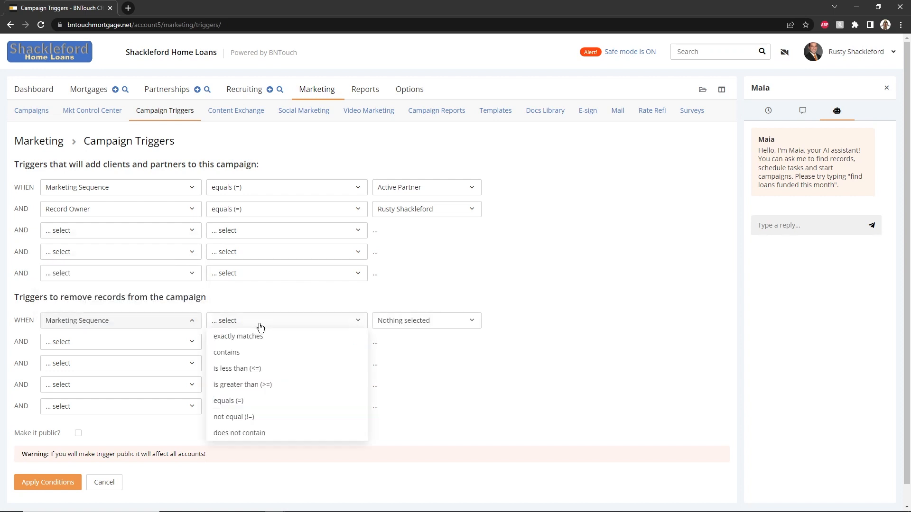
pyautogui.click(242, 417)
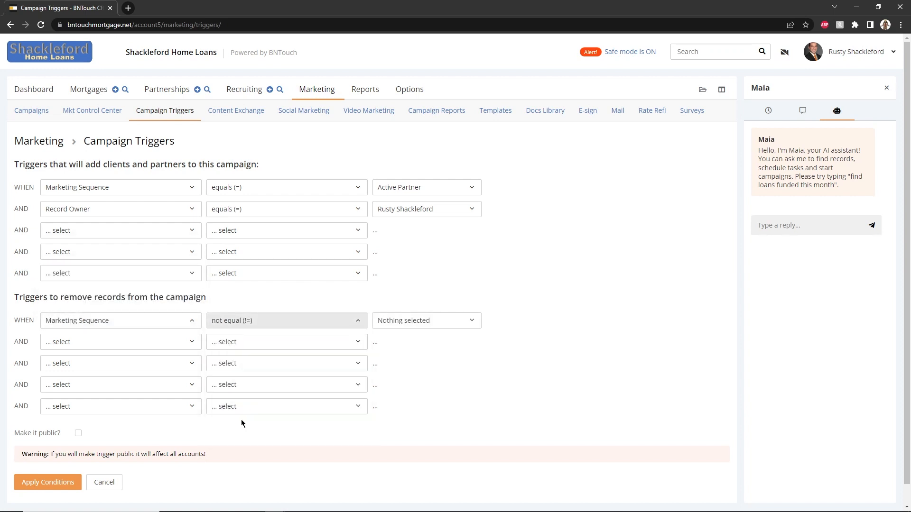
pyautogui.click(444, 322)
pyautogui.click(411, 386)
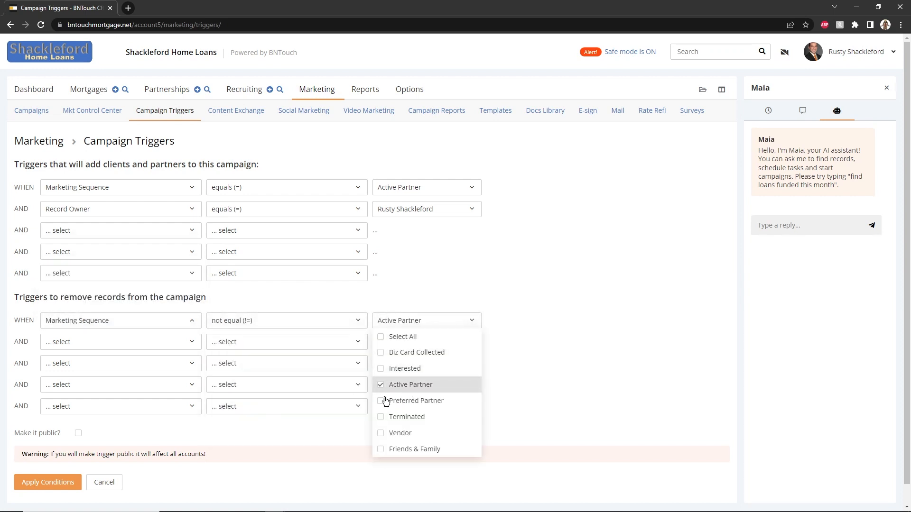
pyautogui.click(281, 437)
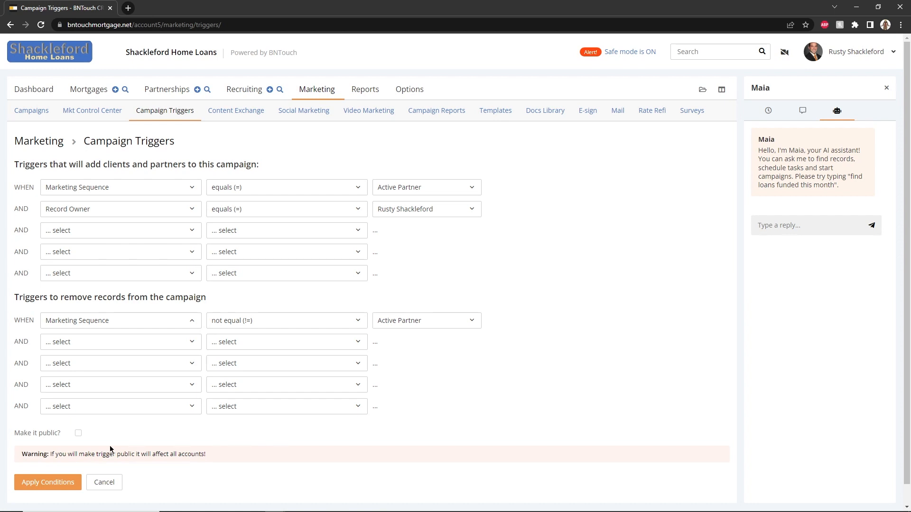
pyautogui.click(52, 481)
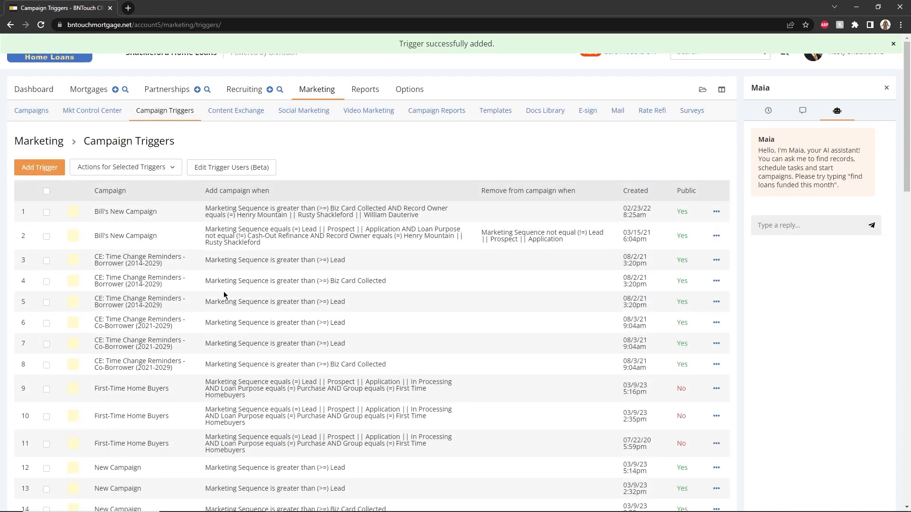
# Step: Find the new Partner Portal trigger at the end of the campaign trigger list and look at its available actions
pyautogui.scroll(-20, 445, 146)
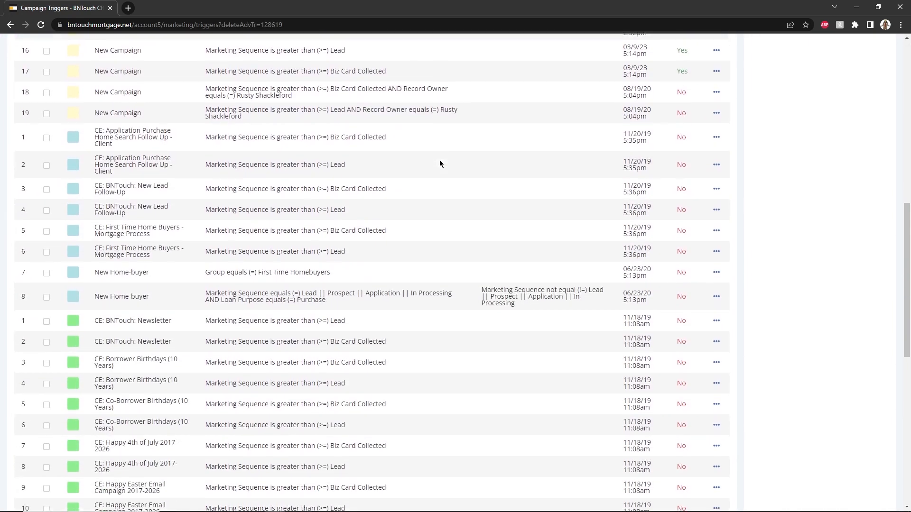
pyautogui.scroll(-1, 439, 164)
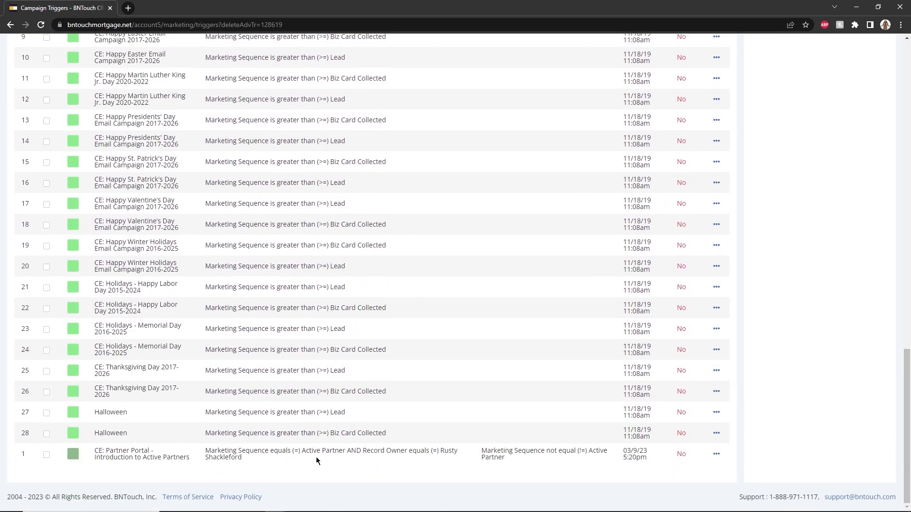
pyautogui.click(716, 454)
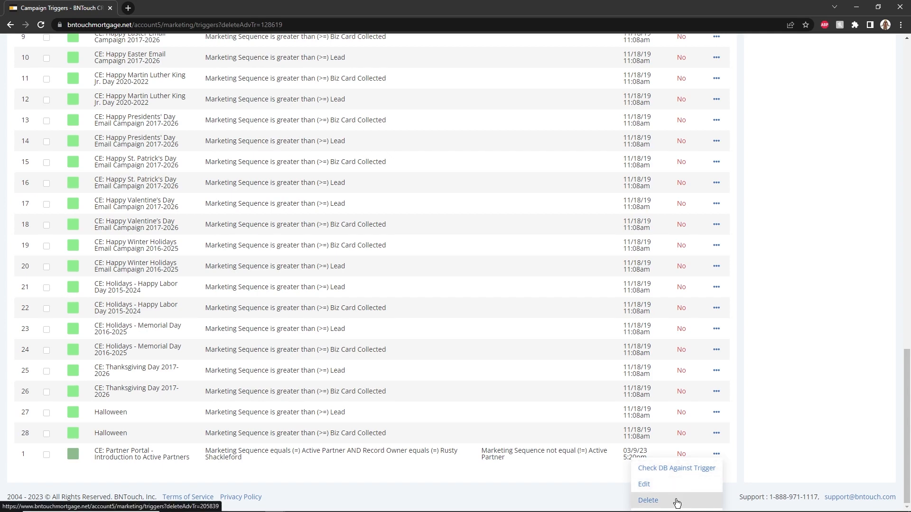
pyautogui.click(752, 465)
pyautogui.scroll(1, 529, 389)
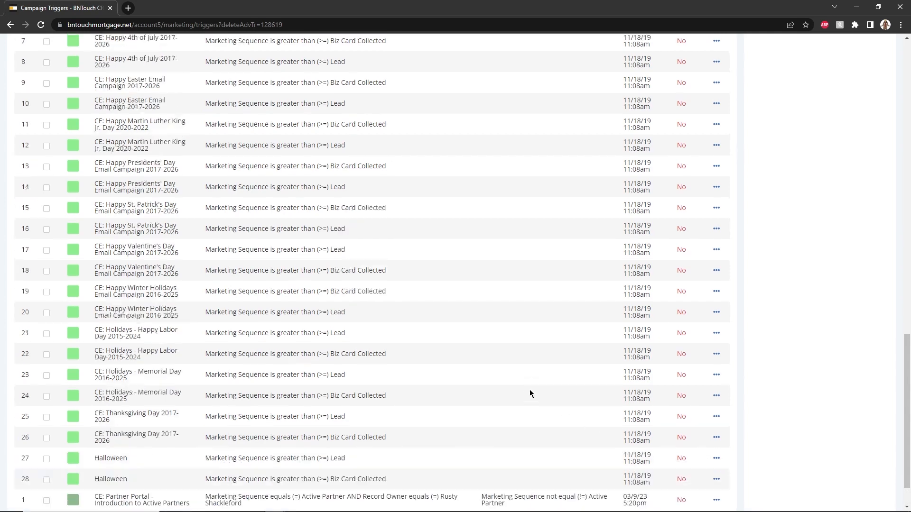
pyautogui.scroll(20, 517, 385)
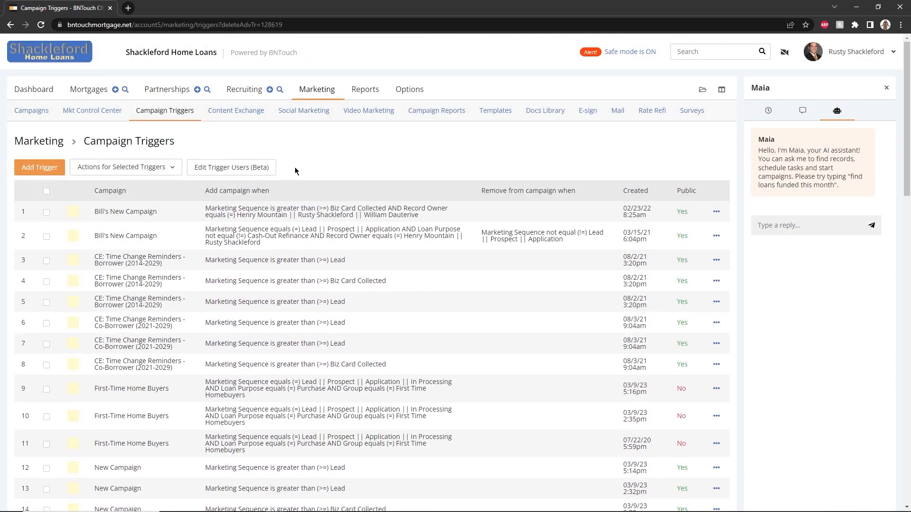
# Step: Run Quick Setup for the "BNTouch - Moved to Processing" campaign, limited to records in the Sent to Processing in-processing stage
pyautogui.click(17, 112)
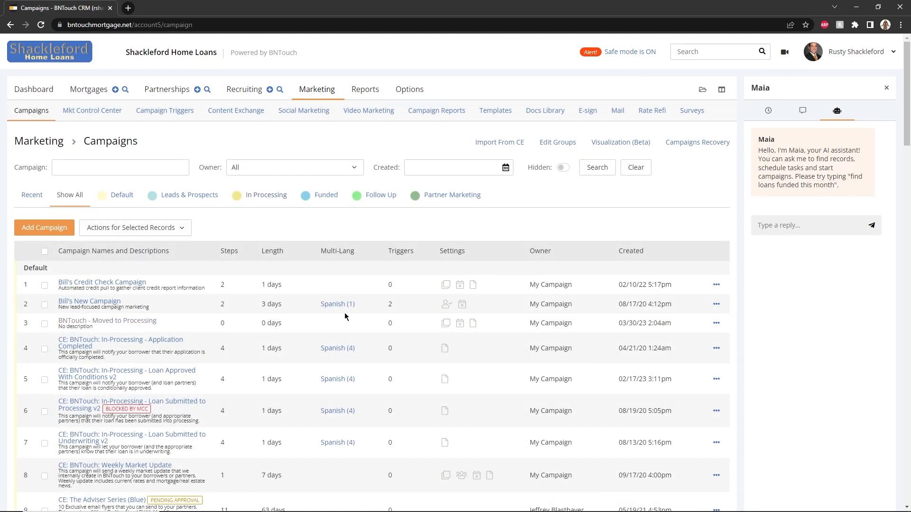
pyautogui.click(716, 324)
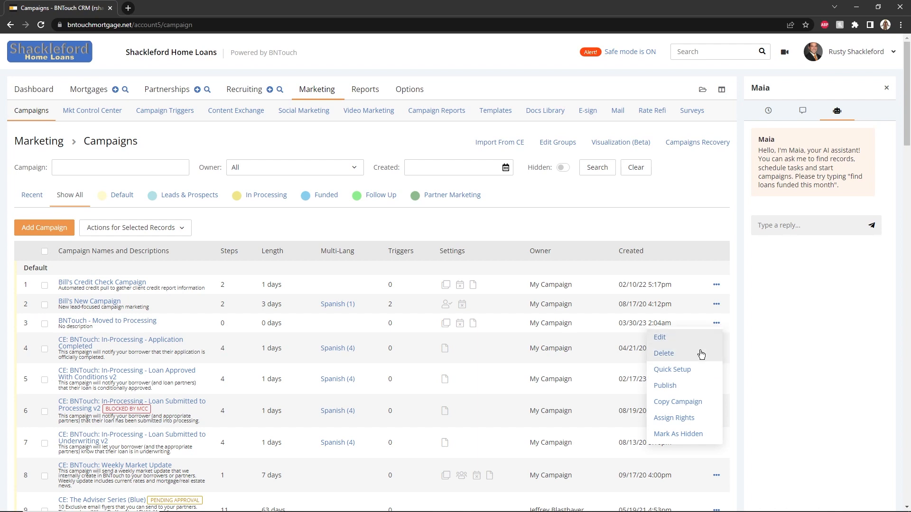
pyautogui.click(681, 371)
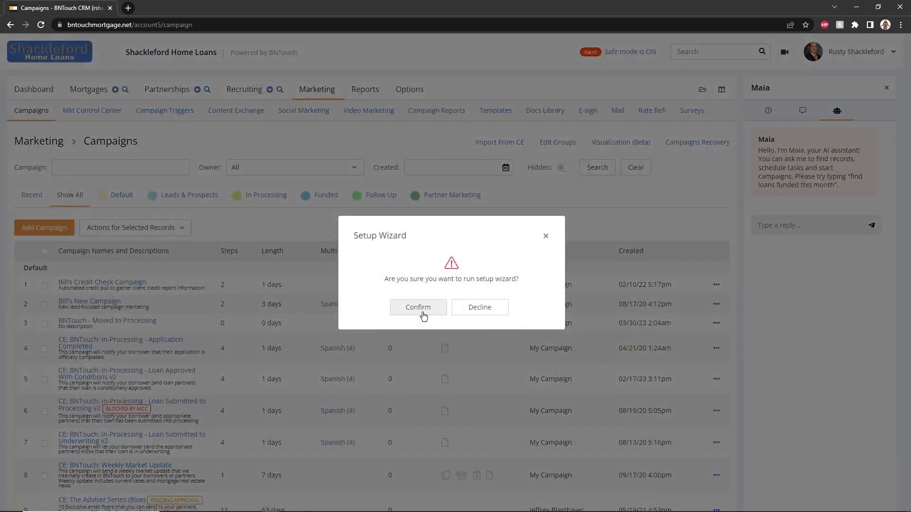
pyautogui.click(419, 307)
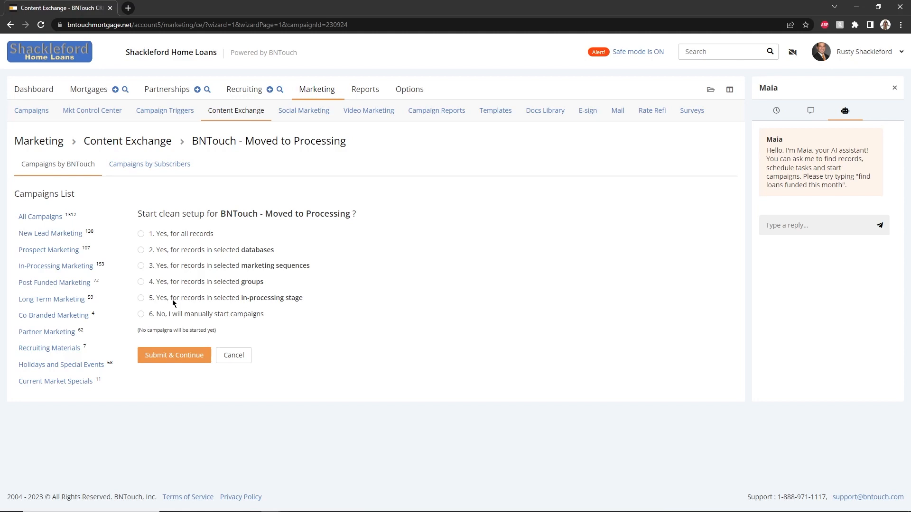
pyautogui.click(172, 300)
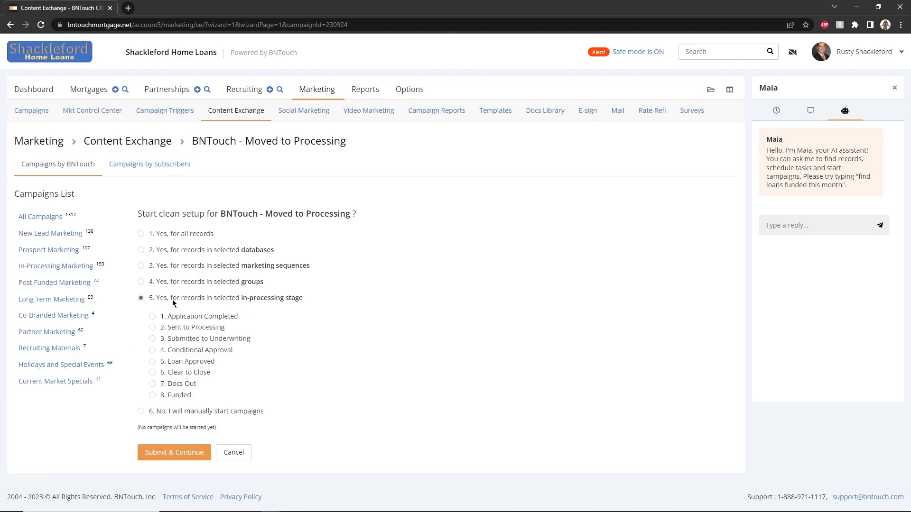
pyautogui.click(170, 327)
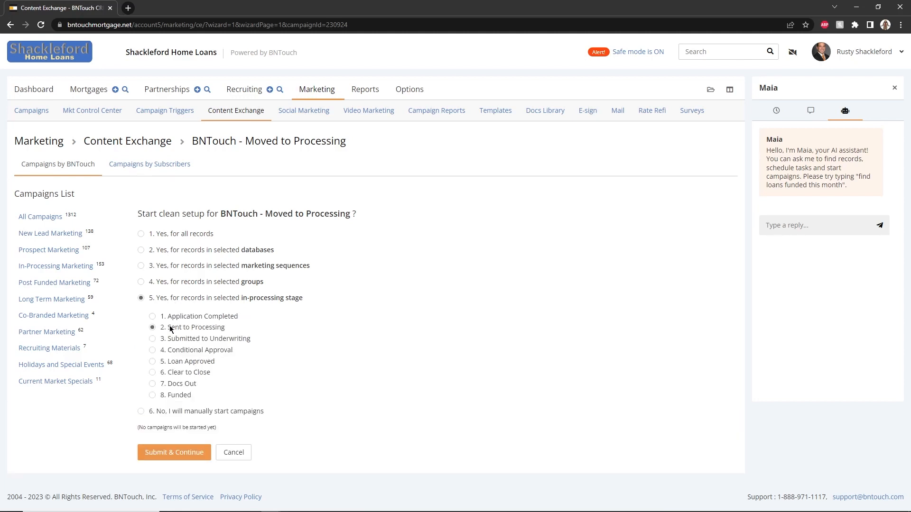
pyautogui.click(171, 452)
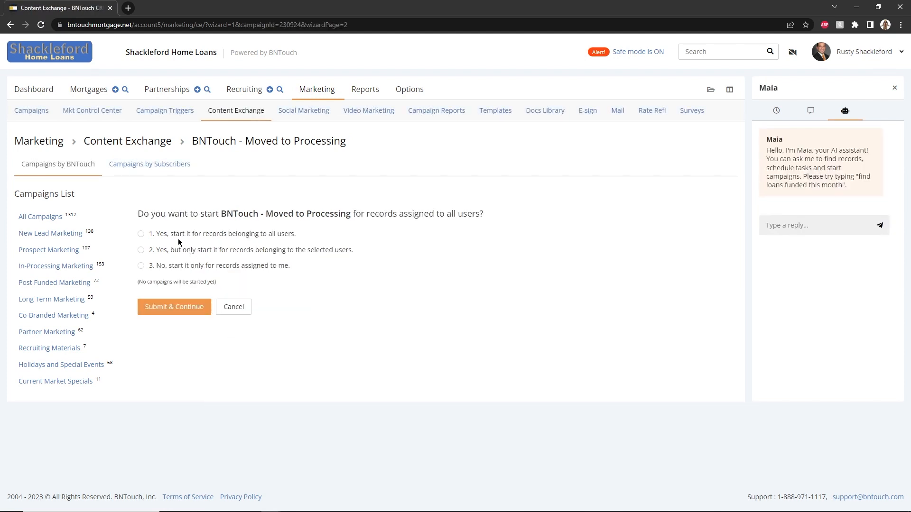
# Step: Finish the campaign setup for records belonging to all users, without co-branding, and start it for existing records
pyautogui.click(151, 237)
pyautogui.click(172, 306)
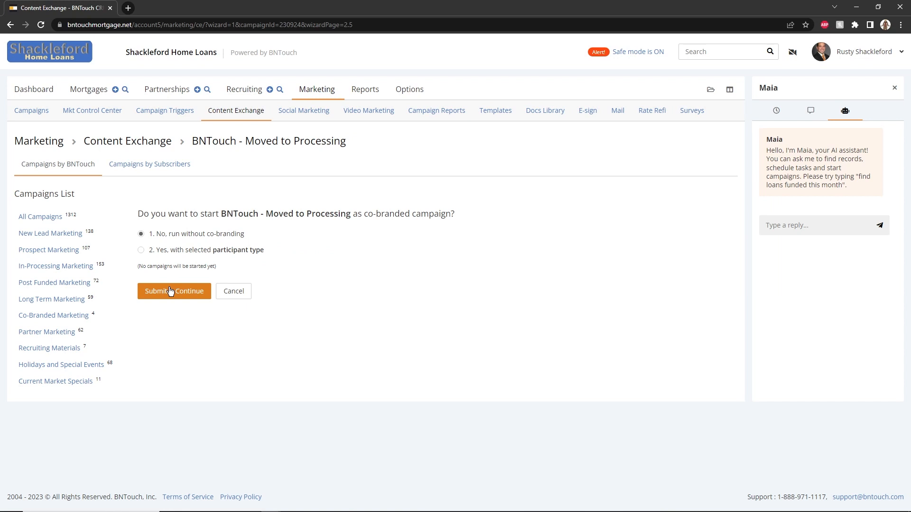
pyautogui.click(170, 290)
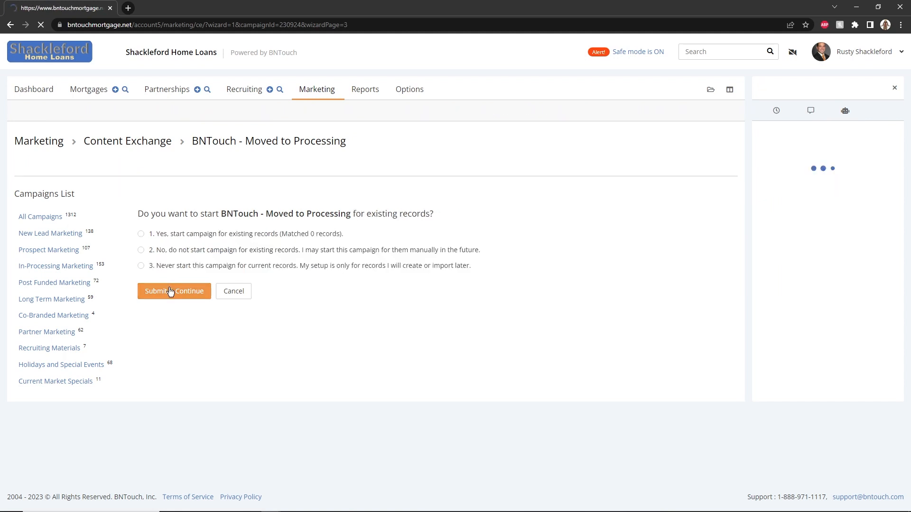
pyautogui.click(186, 235)
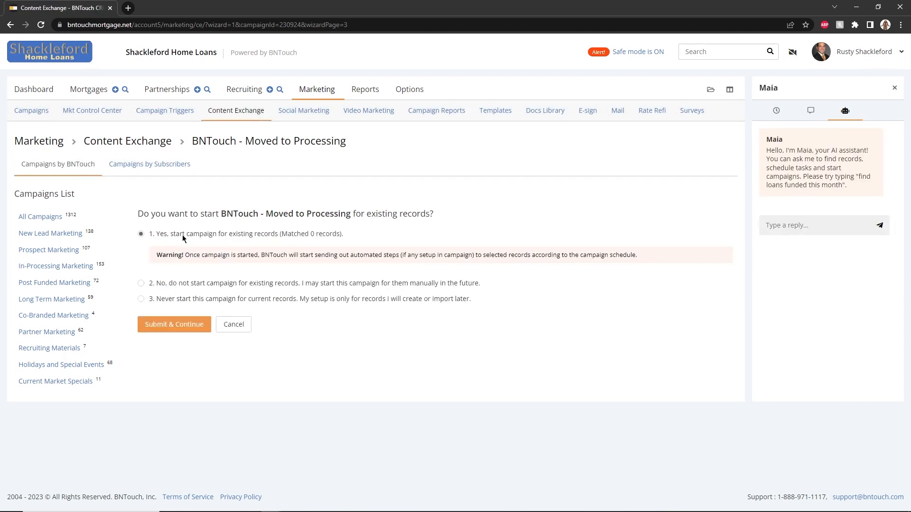
pyautogui.click(173, 324)
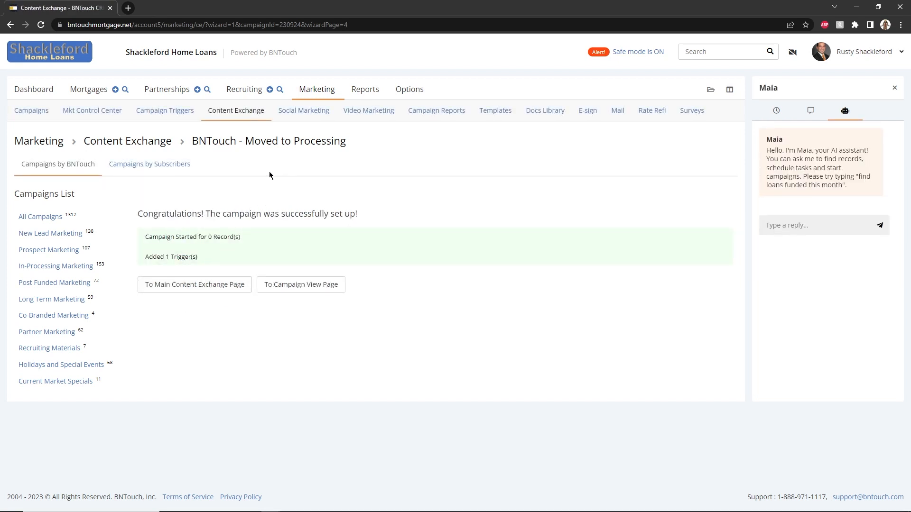
# Step: Open the sixth borrower in the mortgage Application pipeline, set Marketing Sequence to In Processing and update the record
pyautogui.click(89, 95)
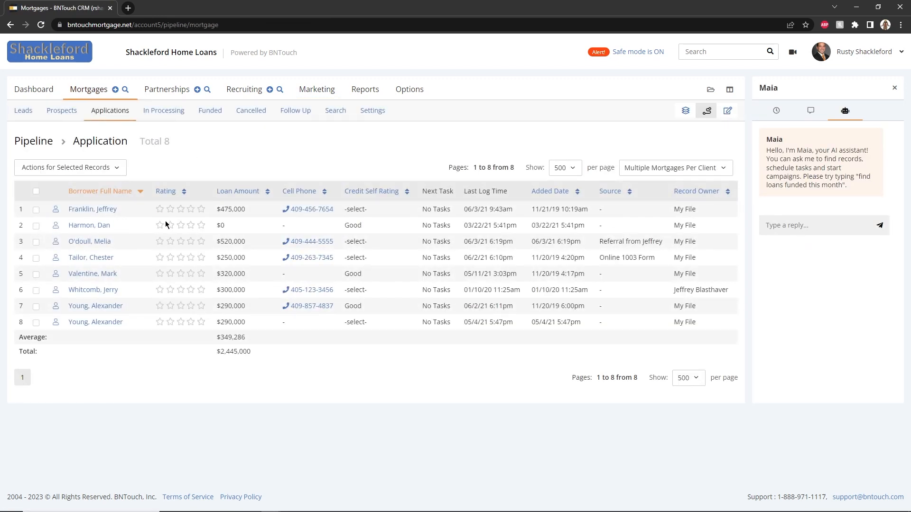
pyautogui.click(117, 291)
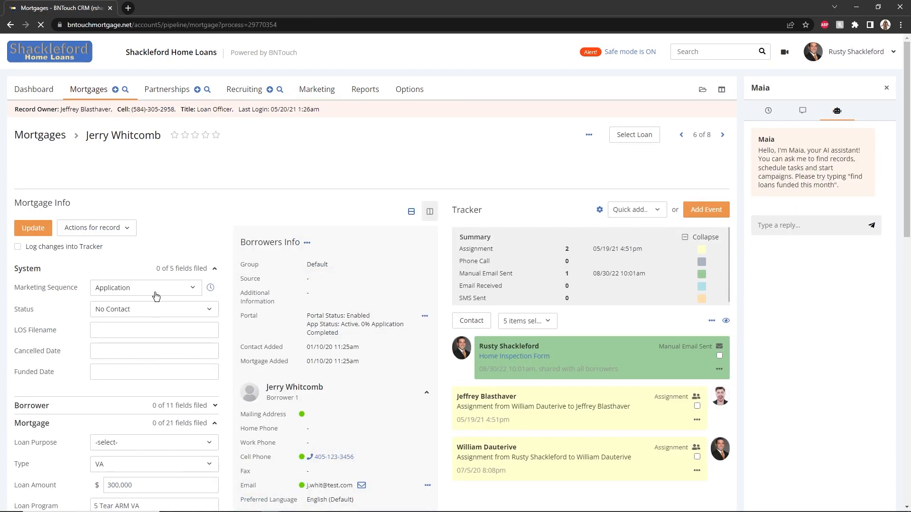
pyautogui.click(155, 282)
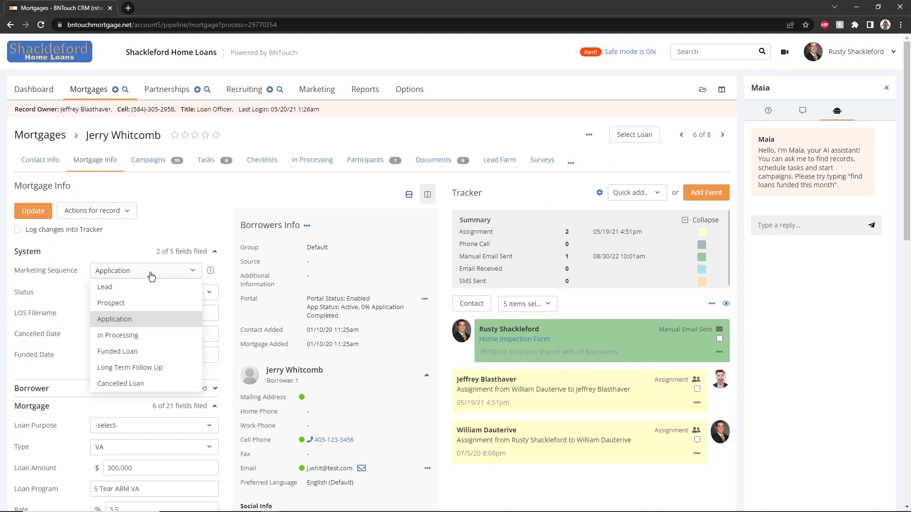
pyautogui.click(137, 335)
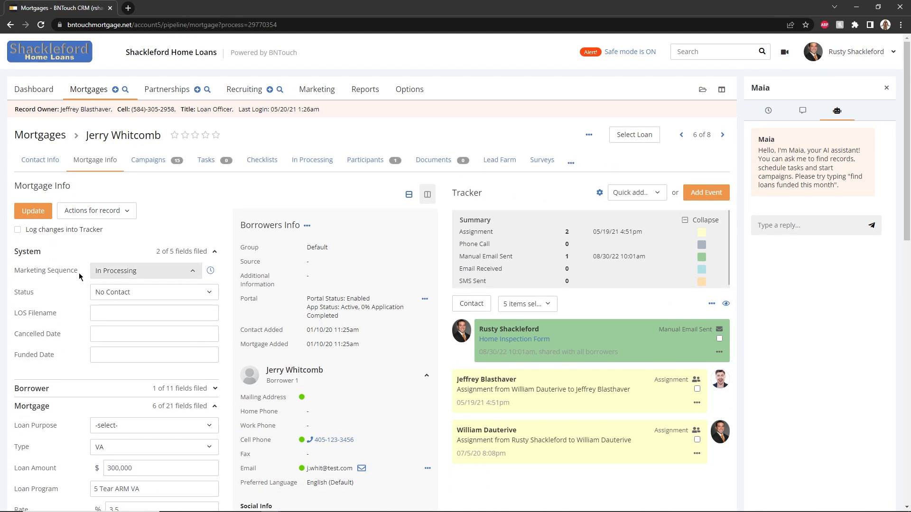
pyautogui.click(31, 210)
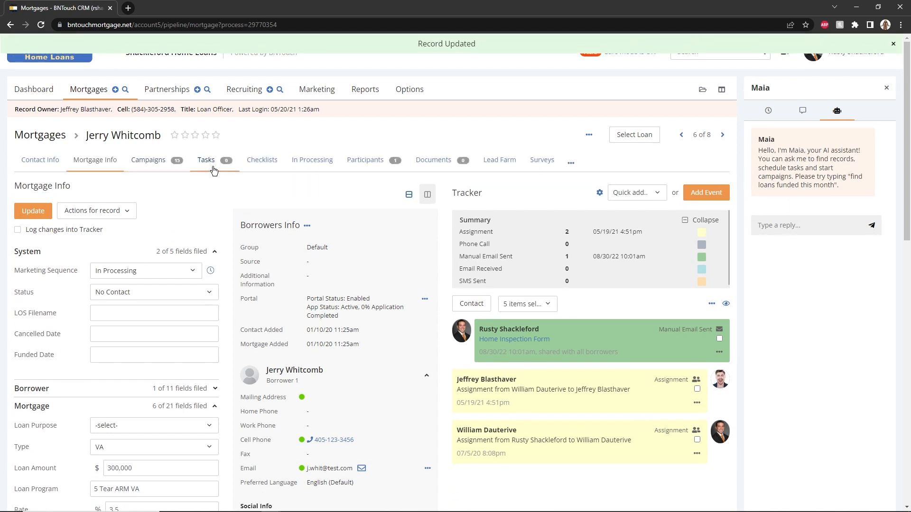
# Step: Set the borrower's actual Sent to Processing date to 03/30/2023 in the processing status and update the record
pyautogui.click(309, 160)
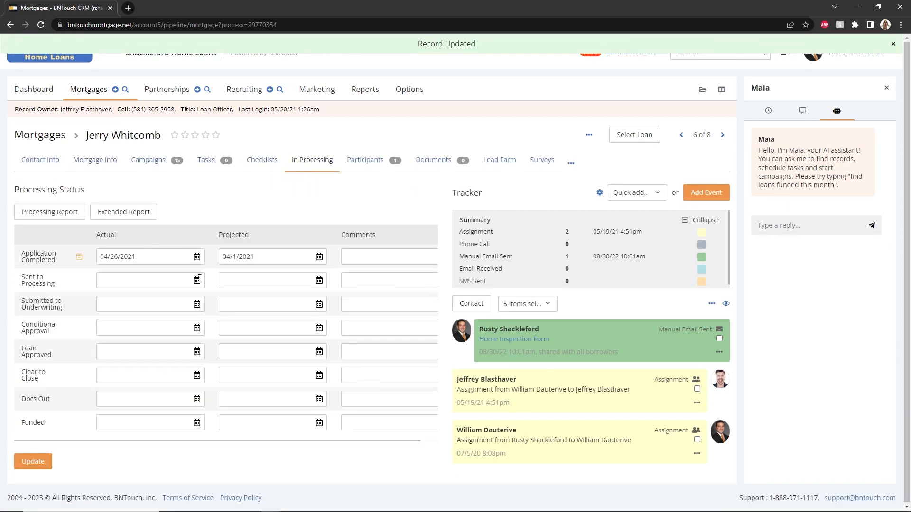
pyautogui.click(196, 280)
pyautogui.click(172, 382)
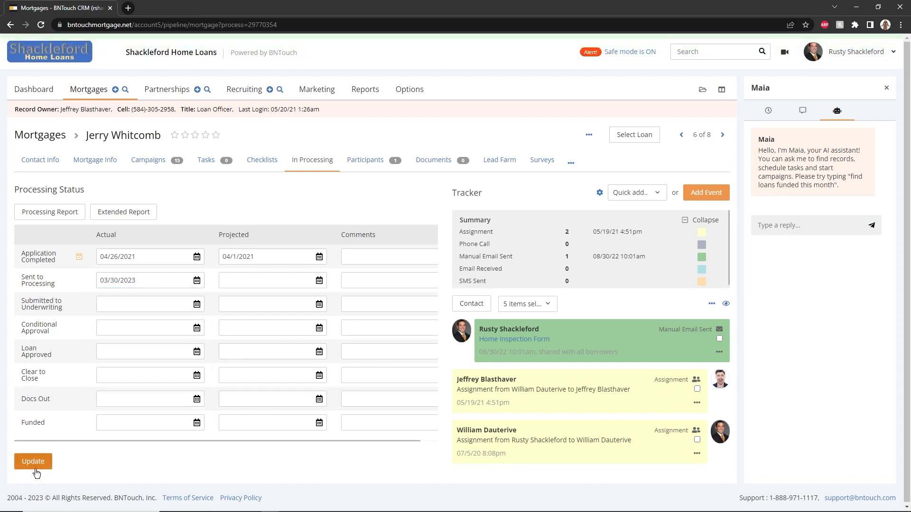
pyautogui.click(33, 462)
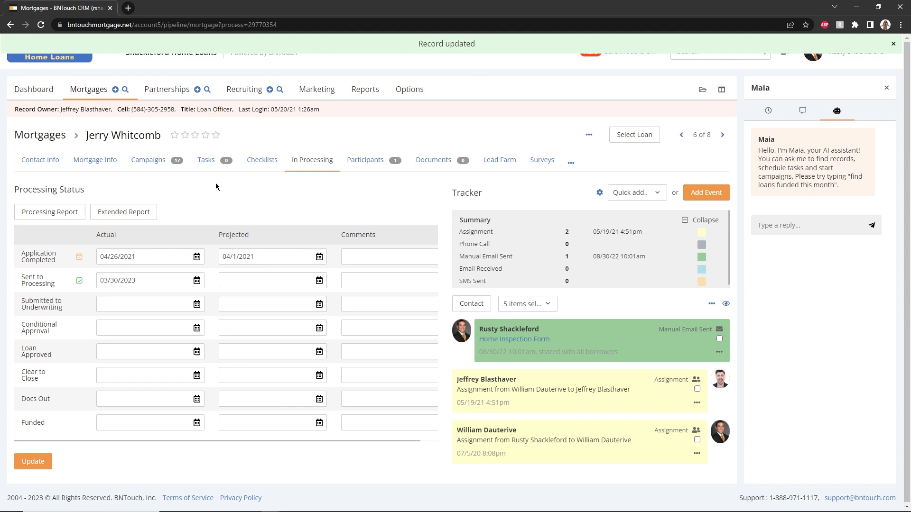
# Step: Check the borrower's campaign list for the "BNTouch - Moved to Processing" campaign
pyautogui.click(148, 160)
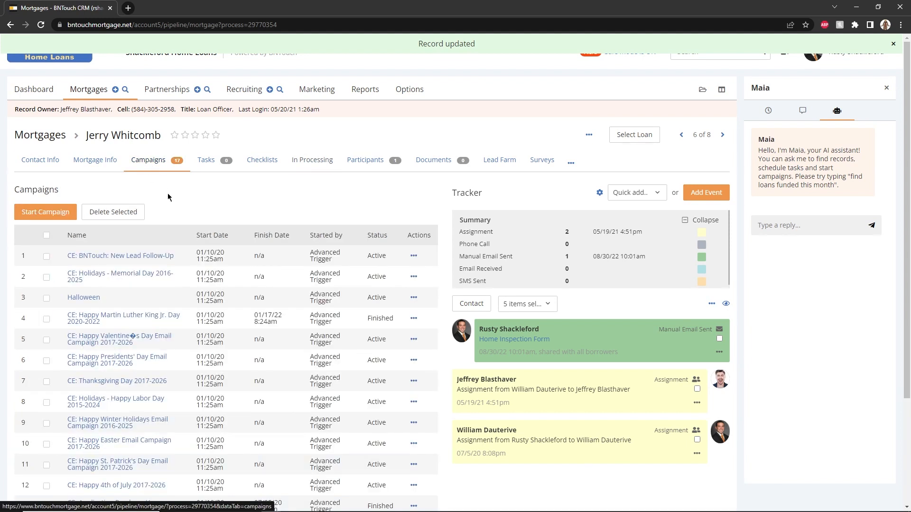
pyautogui.scroll(-3, 171, 201)
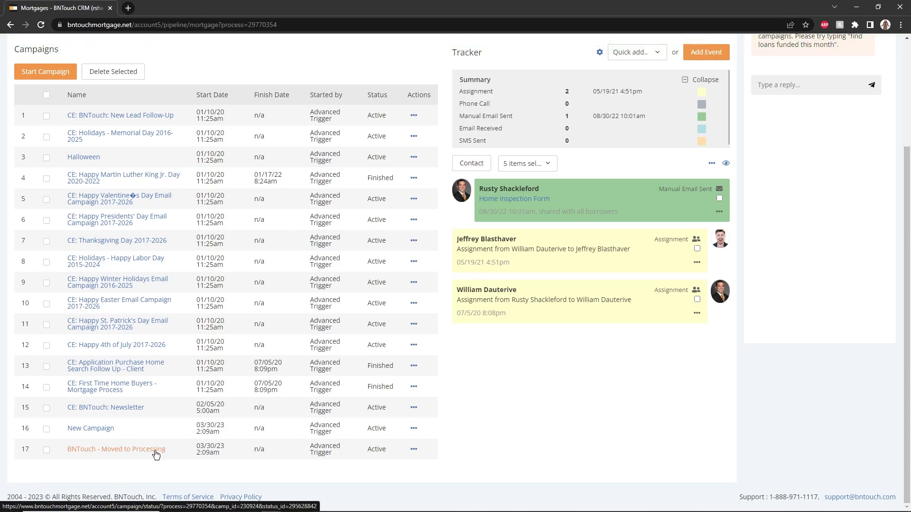
pyautogui.scroll(3, 156, 453)
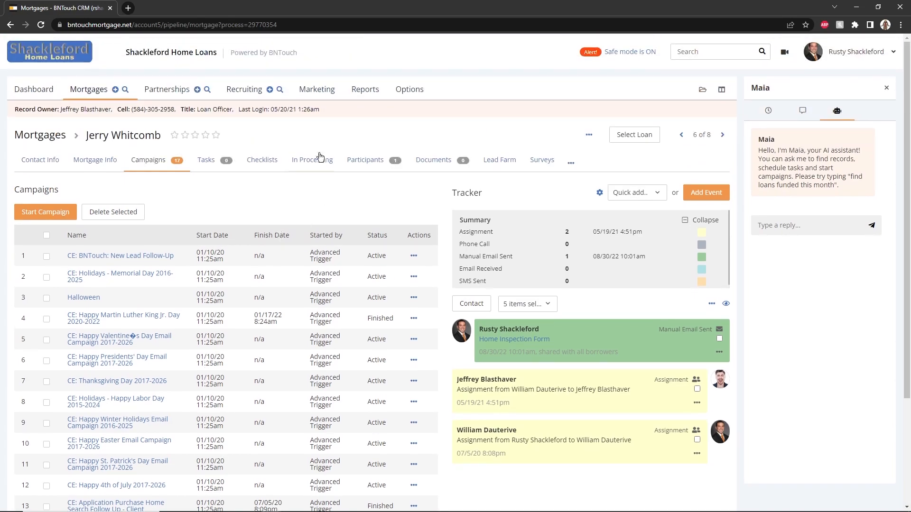
# Step: Check the database against the fourteenth campaign trigger, the New Campaign one for Marketing Sequence greater than Biz Card Collected
pyautogui.click(316, 91)
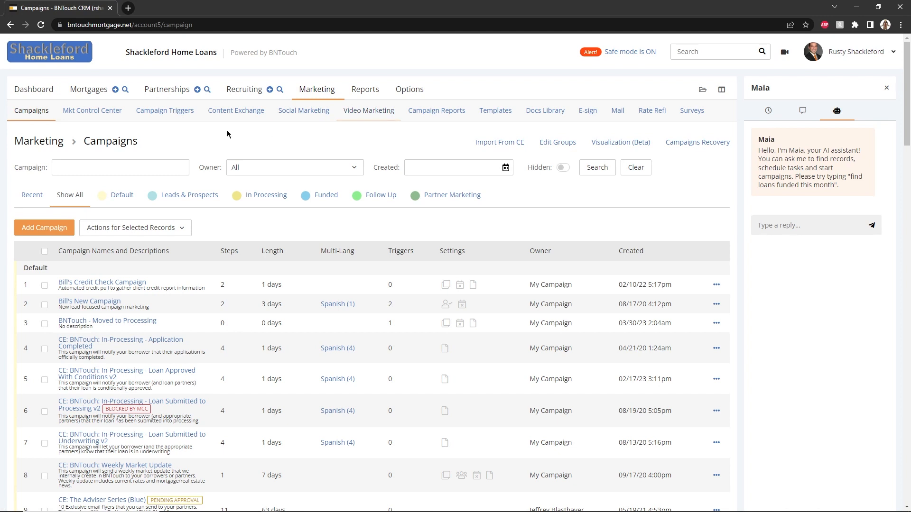
pyautogui.click(158, 116)
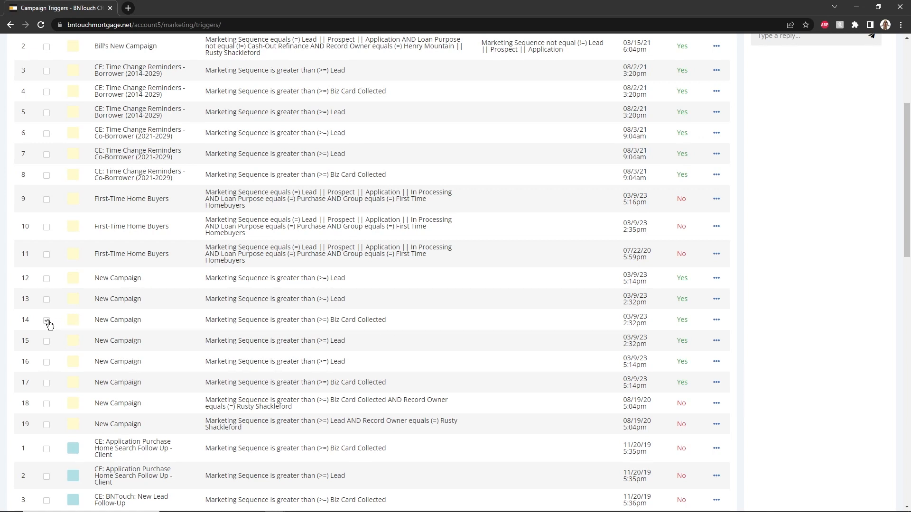
pyautogui.click(716, 319)
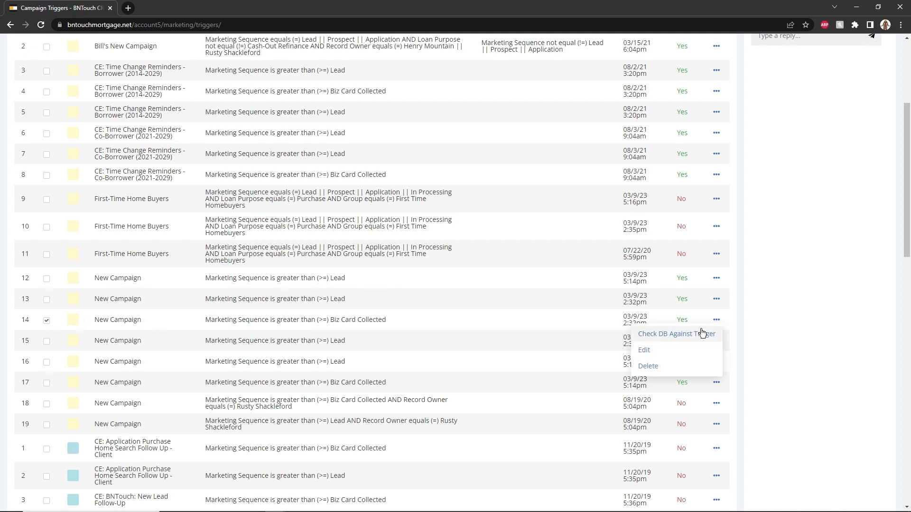
pyautogui.click(678, 340)
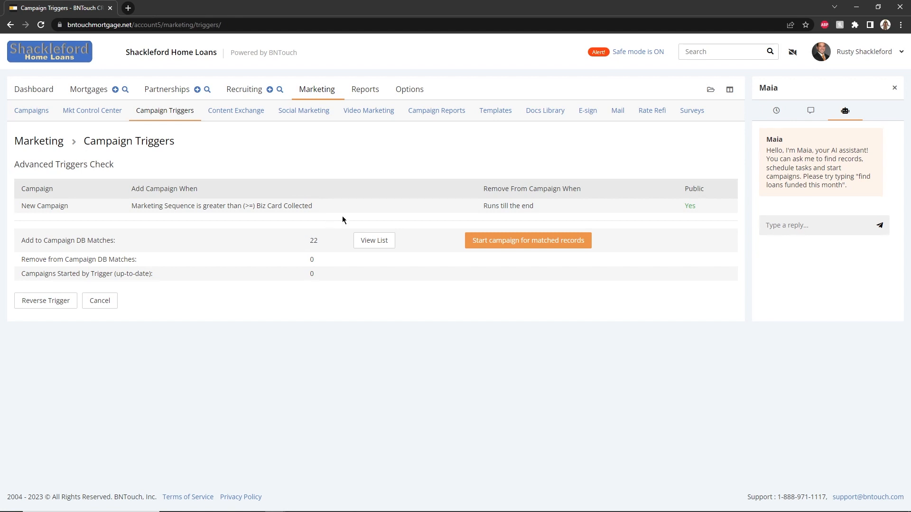
# Step: Review the active records on New Campaign from the campaigns status report, then close the record list
pyautogui.click(431, 114)
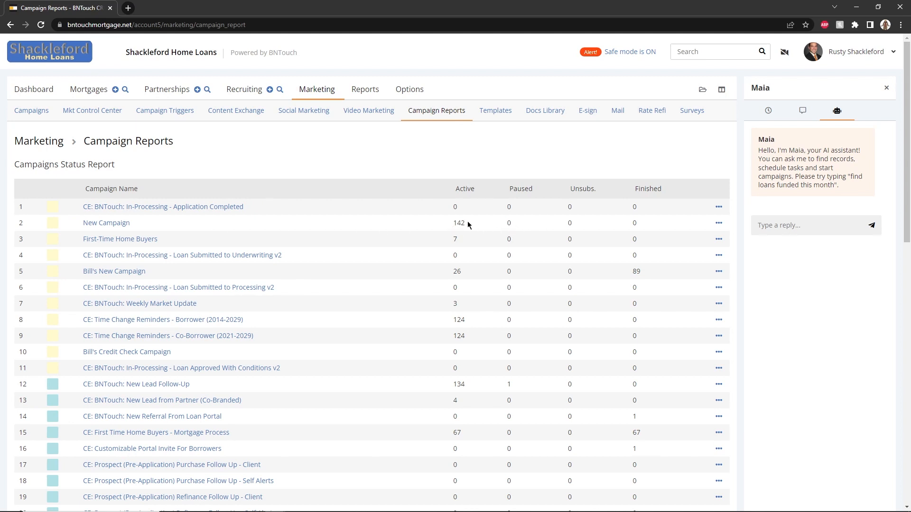
pyautogui.click(726, 230)
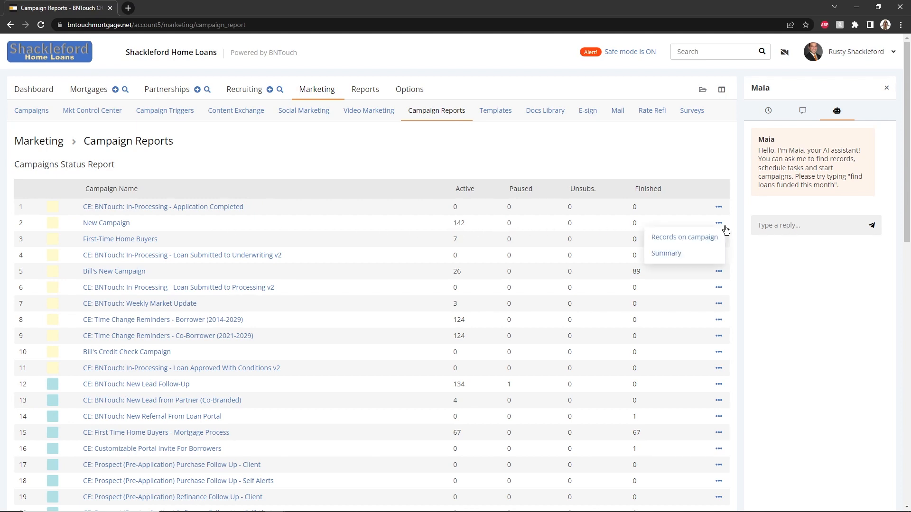
pyautogui.click(707, 238)
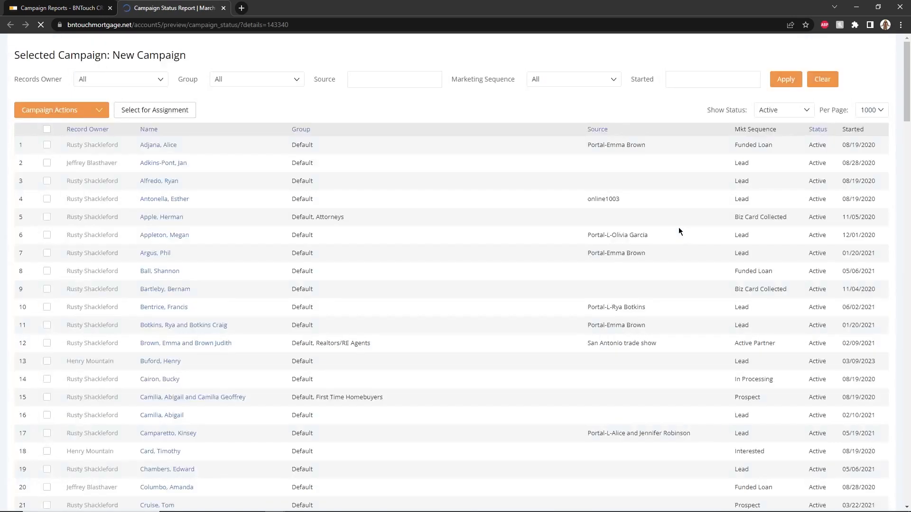
pyautogui.scroll(-15, 546, 194)
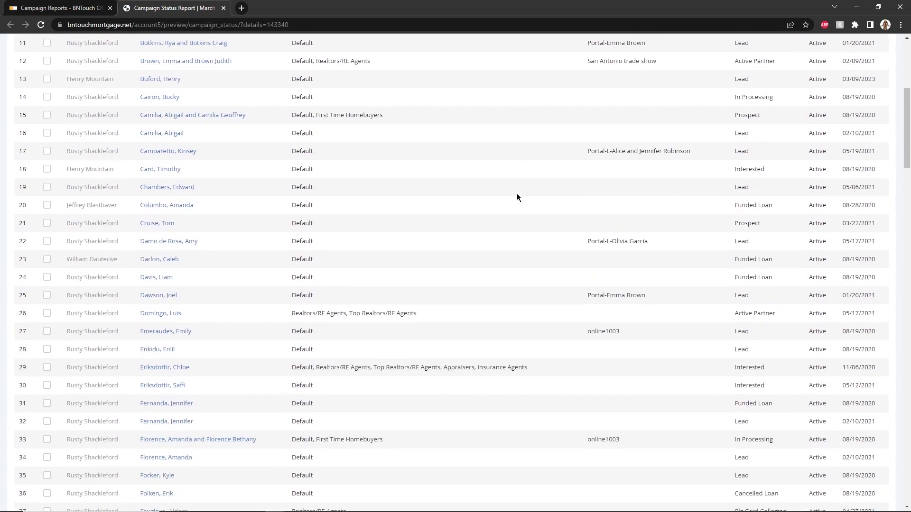
pyautogui.scroll(-20, 509, 196)
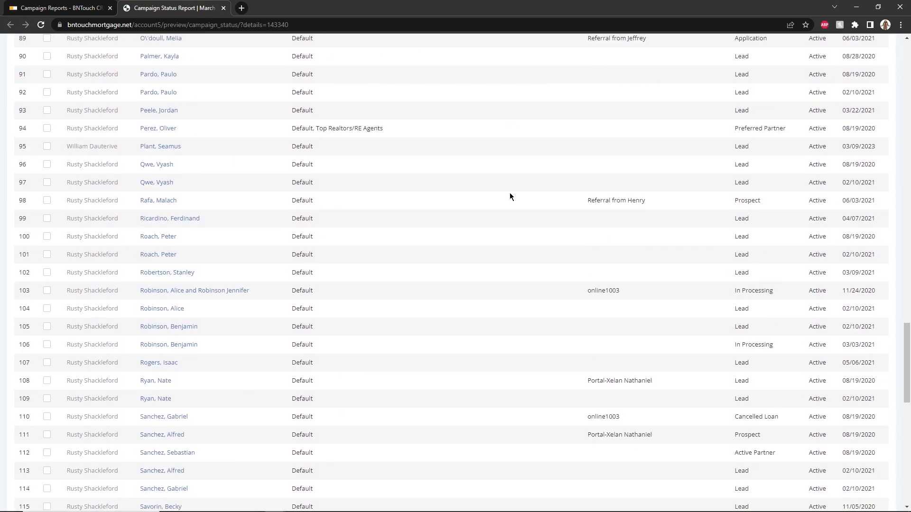
pyautogui.scroll(20, 509, 197)
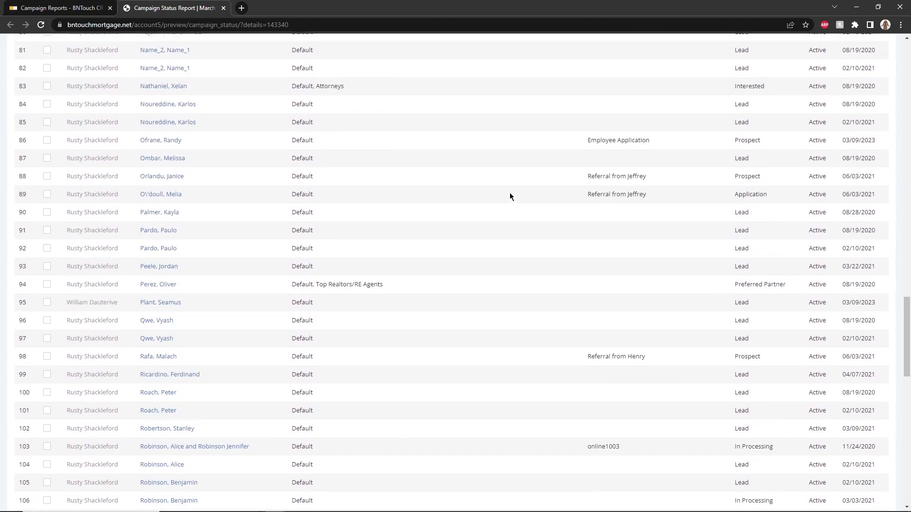
pyautogui.scroll(12, 510, 196)
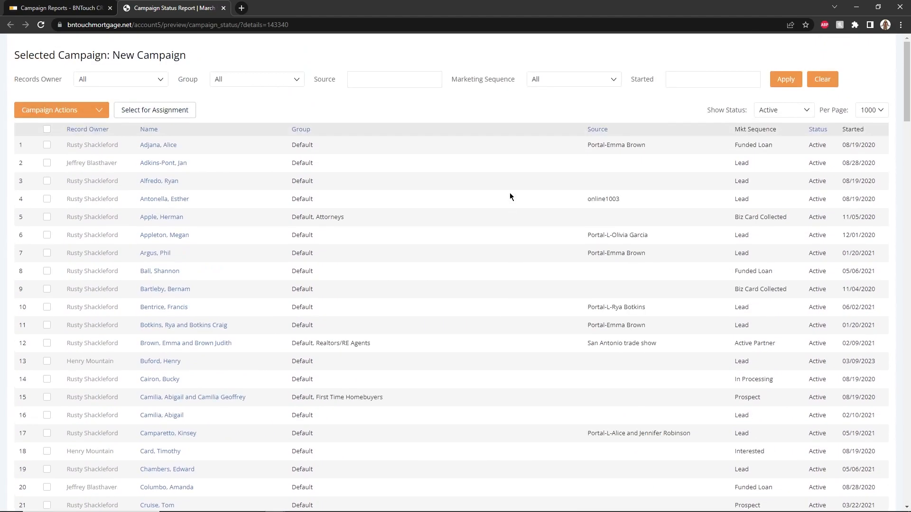
pyautogui.click(223, 8)
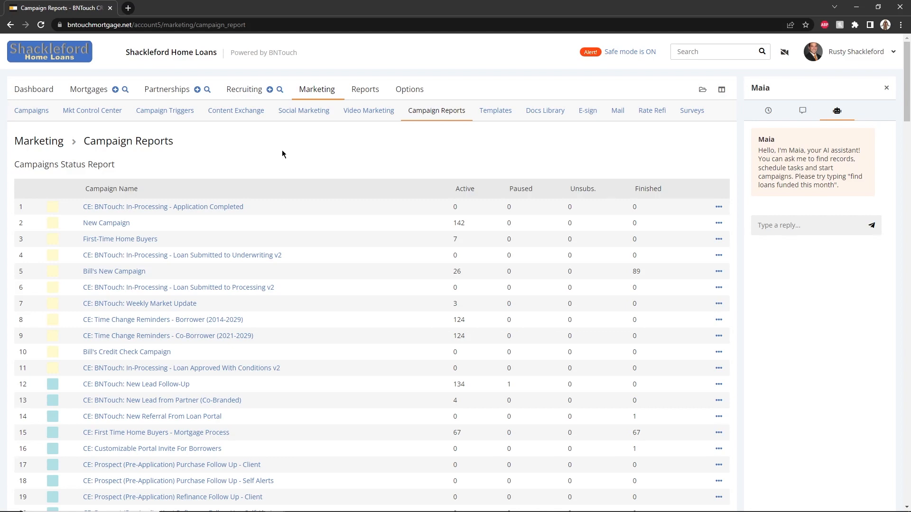
# Step: Review the executed and scheduled campaign steps for all campaigns on the dashboard
pyautogui.click(39, 110)
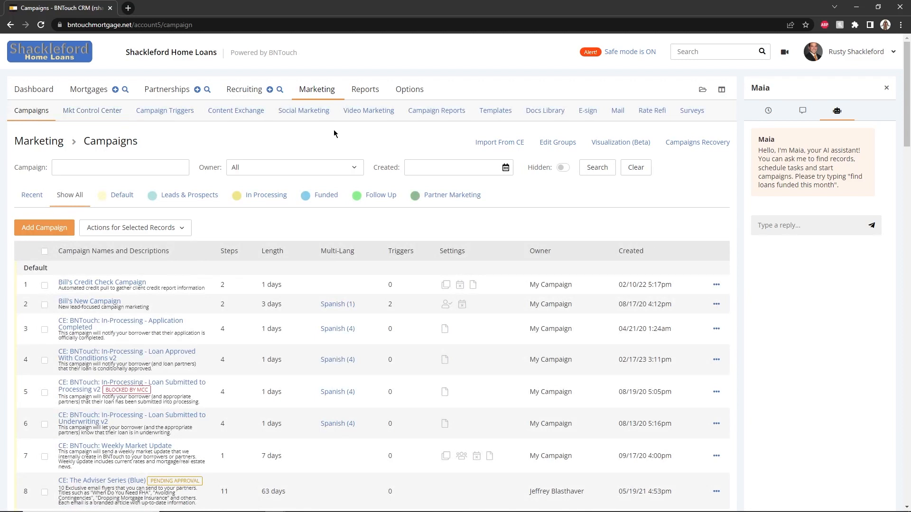
pyautogui.moveTo(629, 55)
pyautogui.click(34, 89)
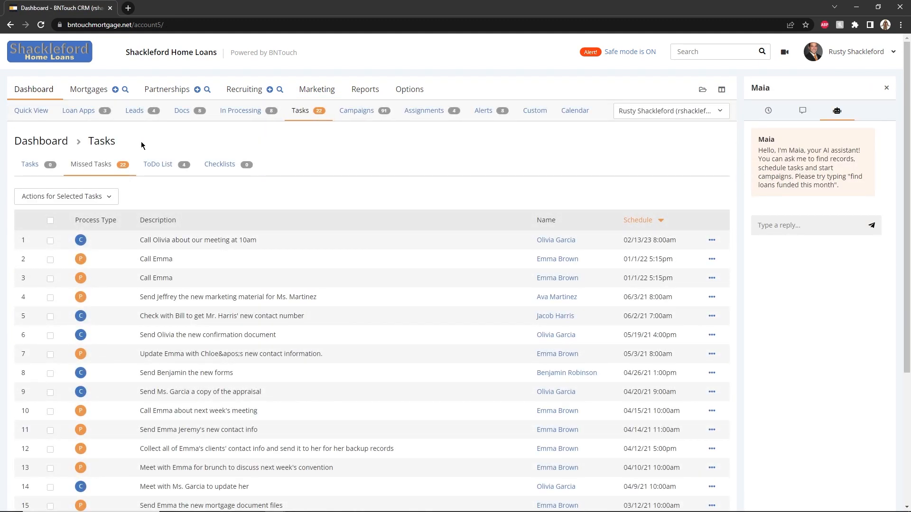
pyautogui.click(370, 112)
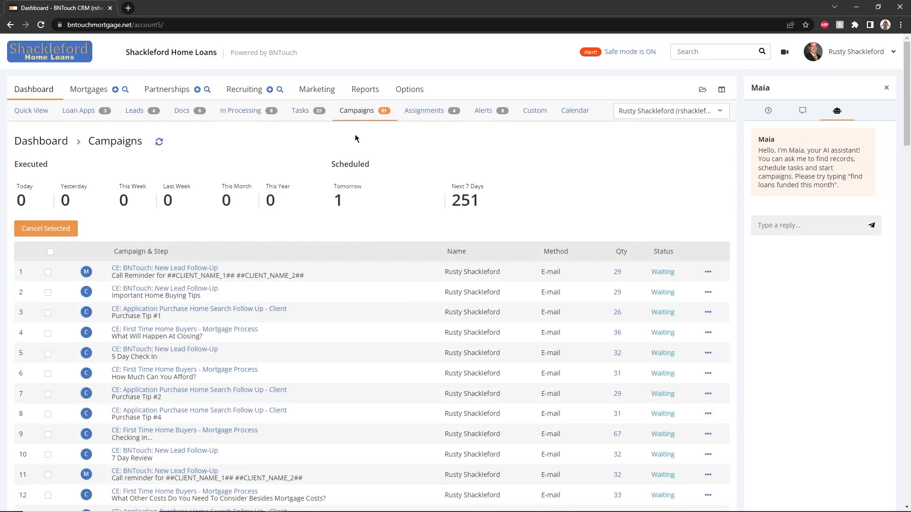
pyautogui.scroll(-18, 351, 147)
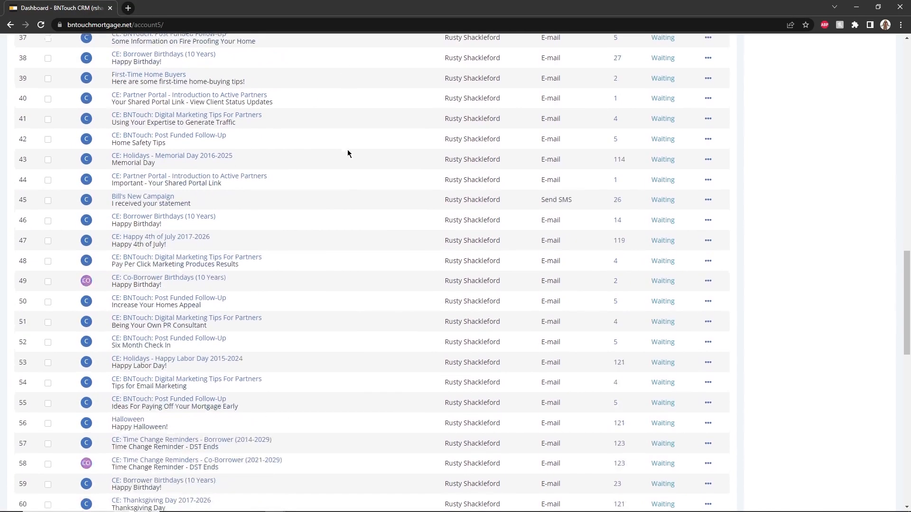
pyautogui.scroll(-17, 350, 209)
pyautogui.scroll(10, 351, 239)
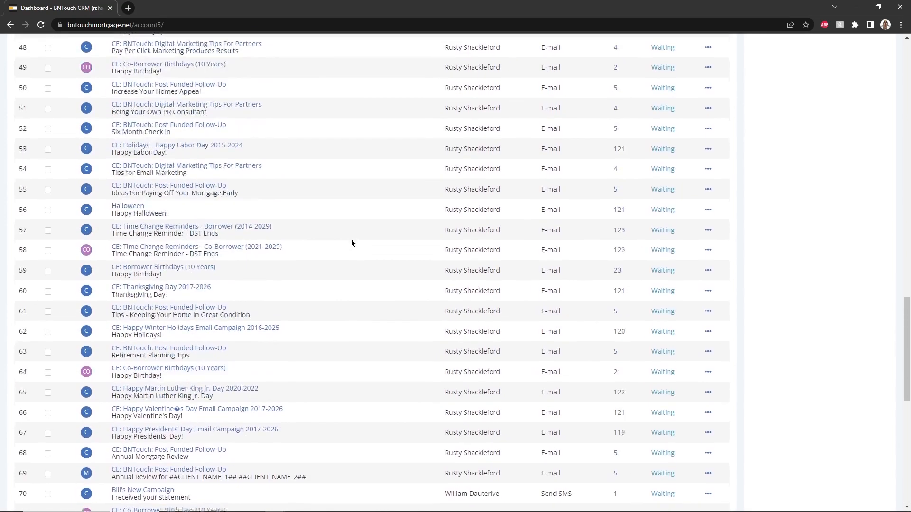
pyautogui.scroll(20, 347, 235)
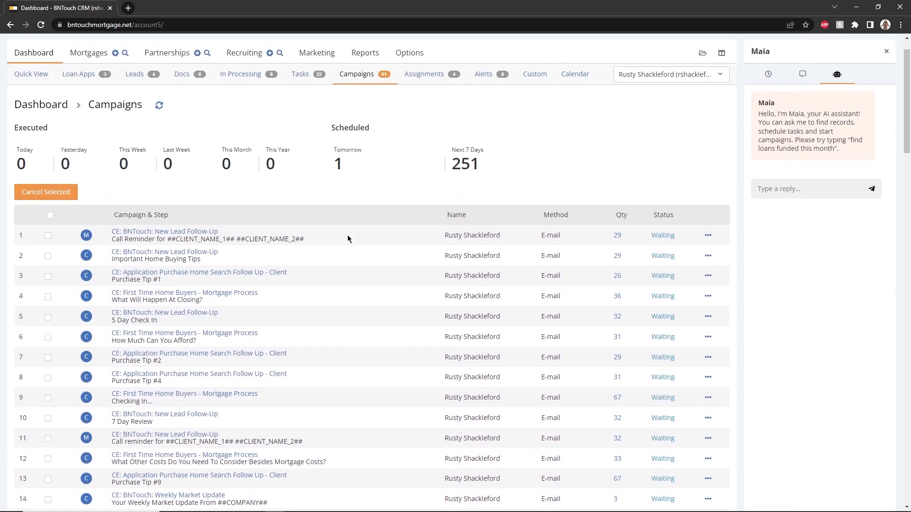
pyautogui.scroll(1, 347, 239)
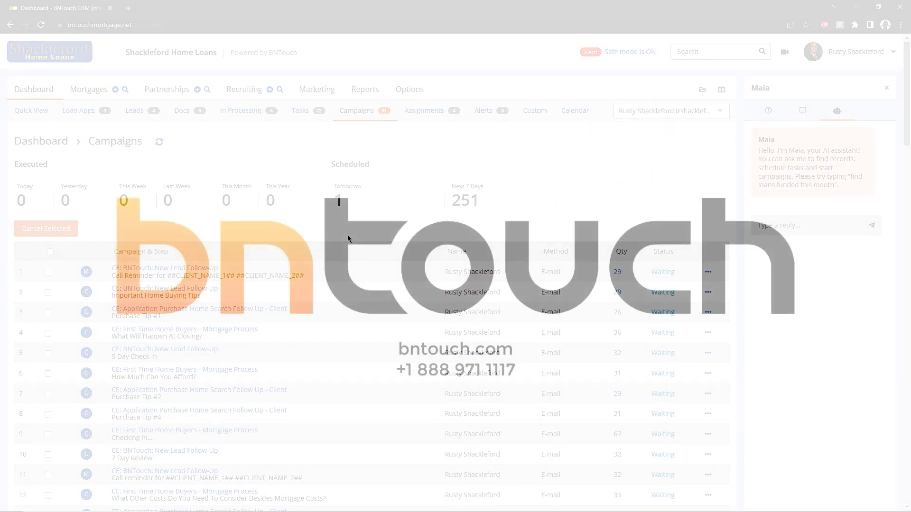